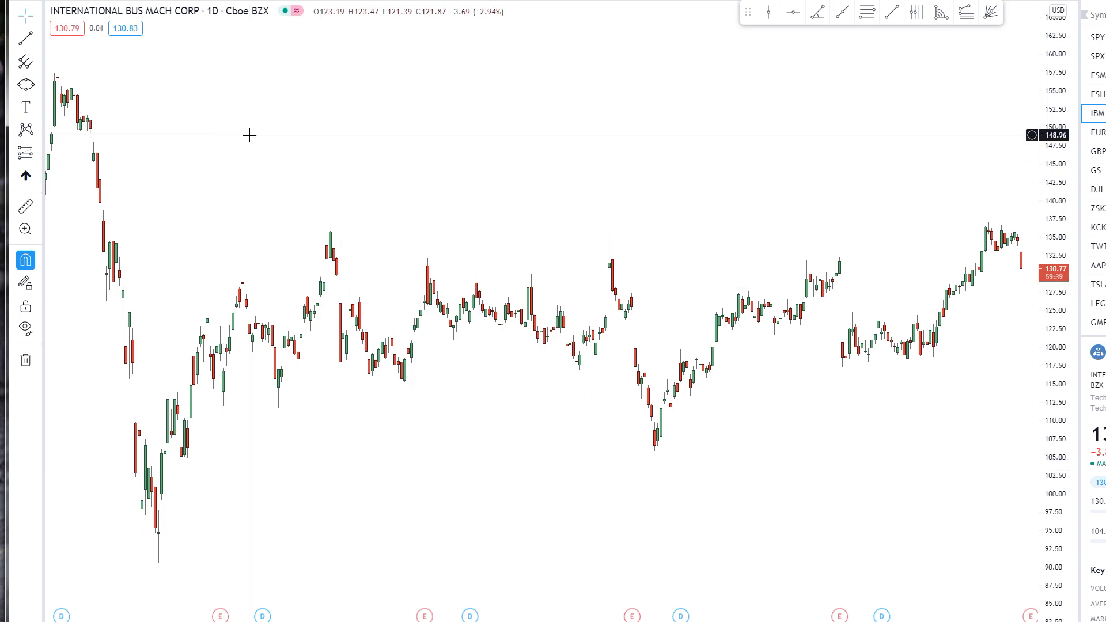
- Draw a small tilted ellipse in the empty area above the candles, spanning about 140.83 to 149.99 in price
click(38, 84)
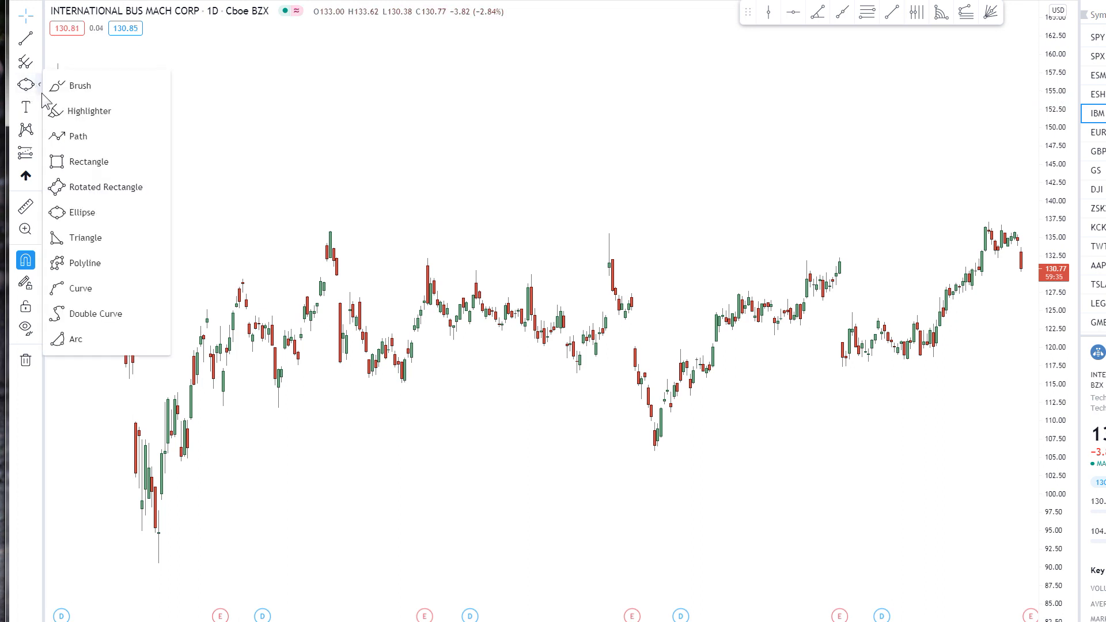
click(82, 214)
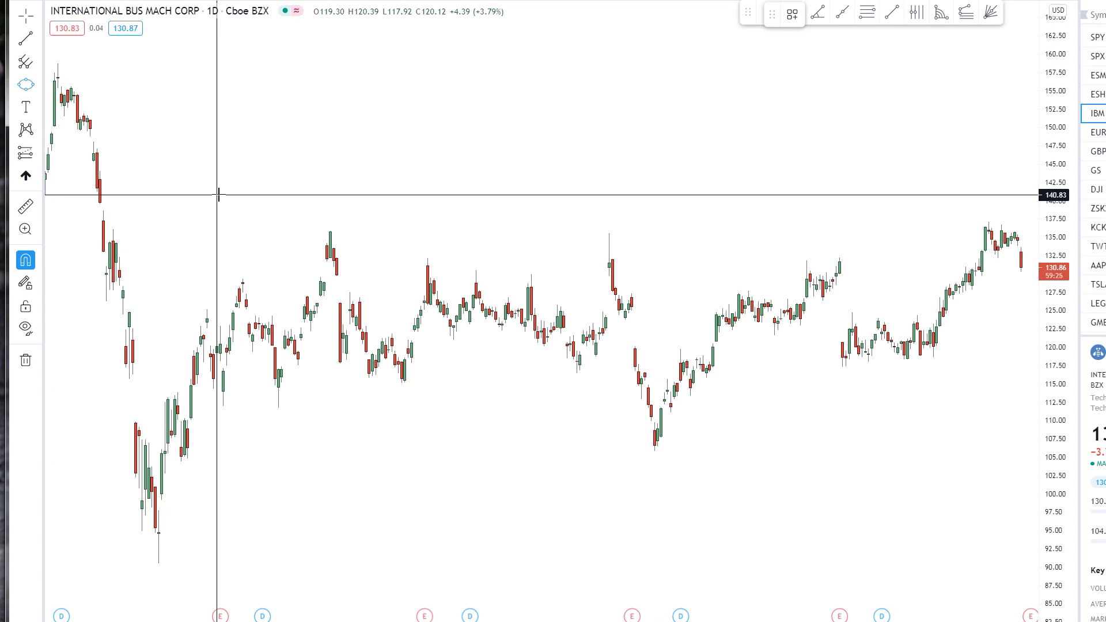
click(219, 195)
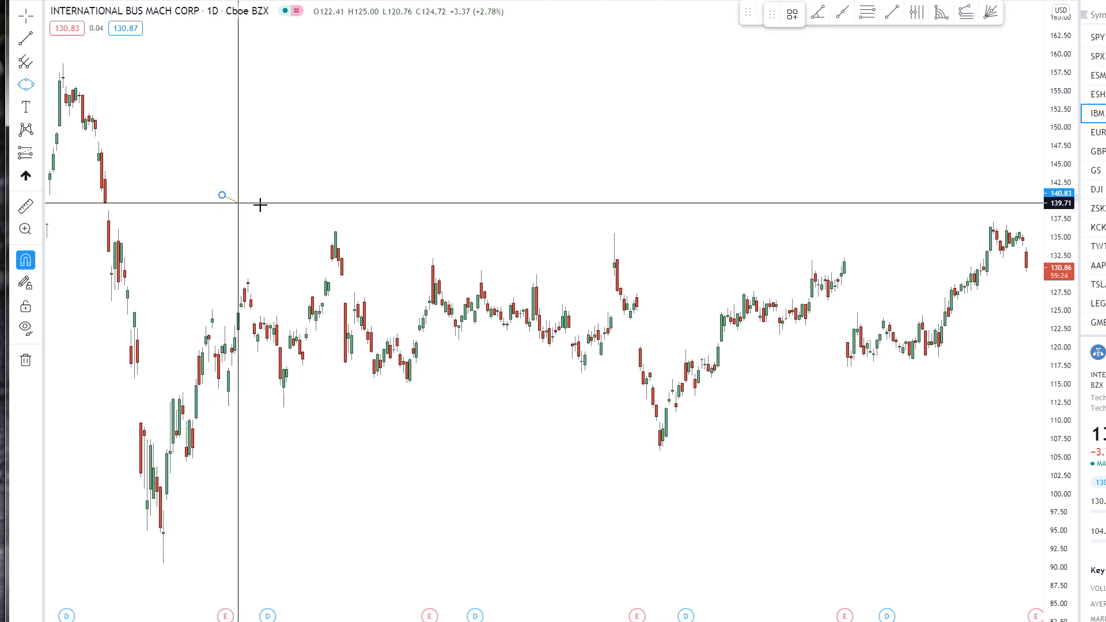
click(264, 127)
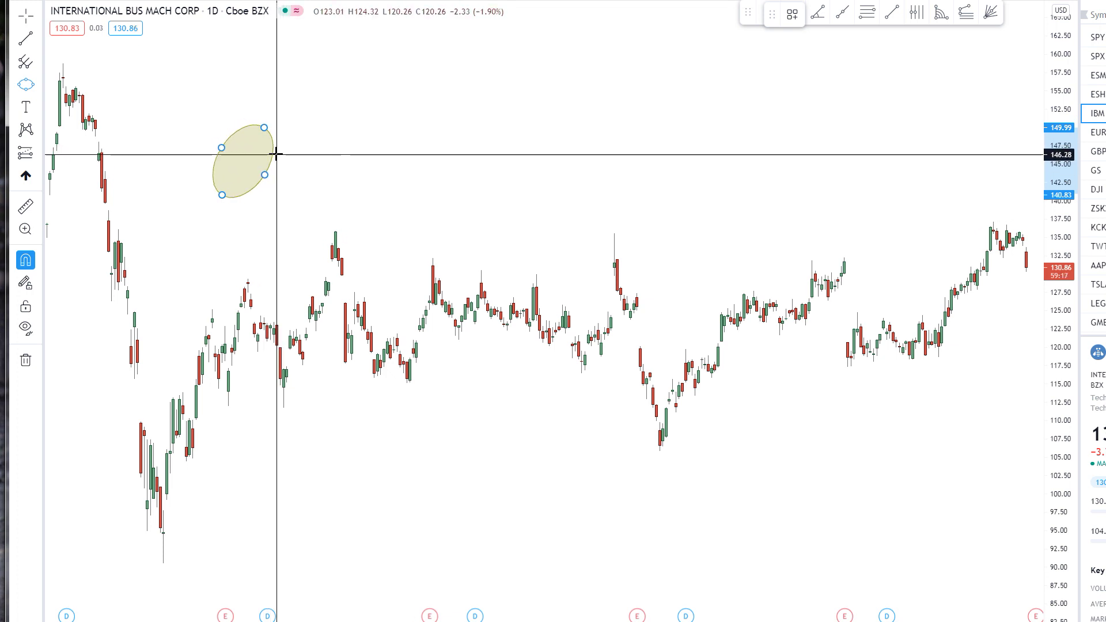
click(274, 154)
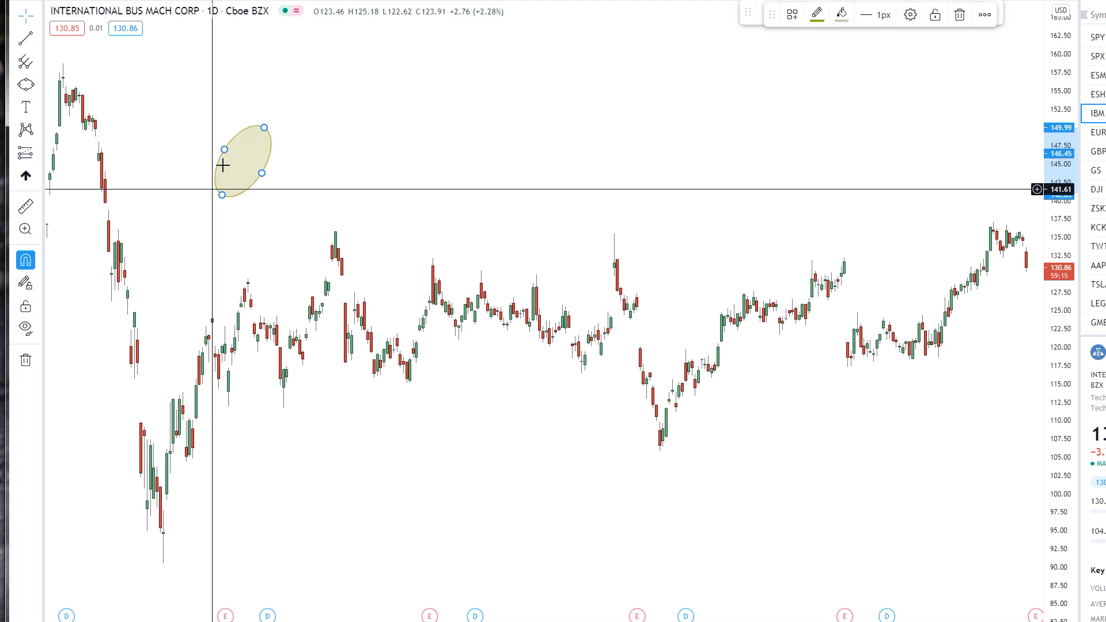
click(298, 177)
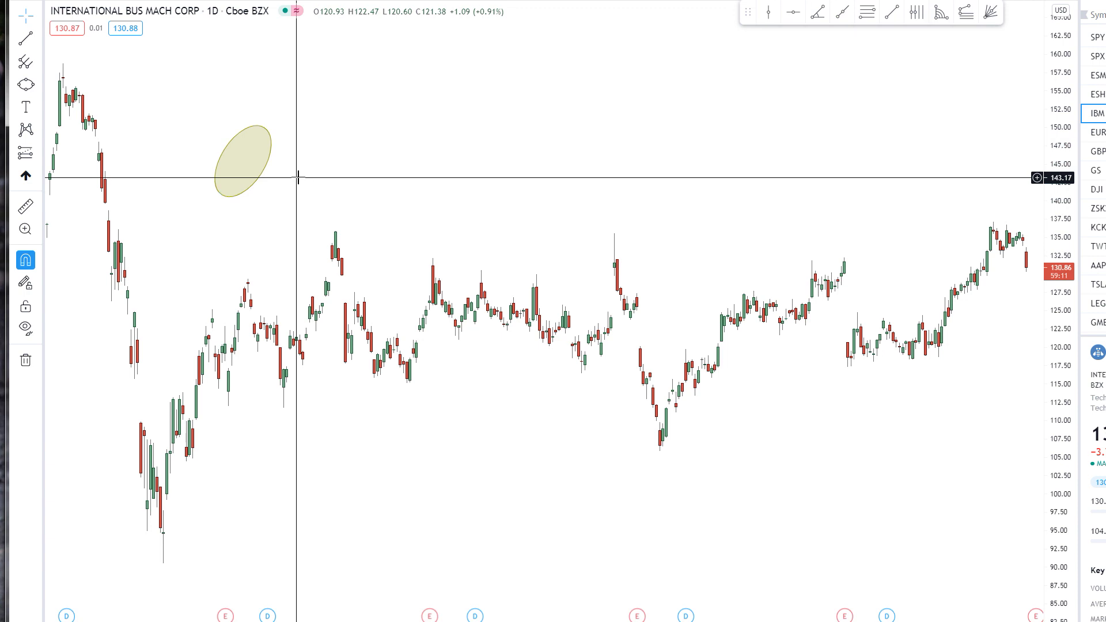
- Review the ellipse's visibility and style settings, switching its background fill off and back on
right_click(236, 201)
click(255, 397)
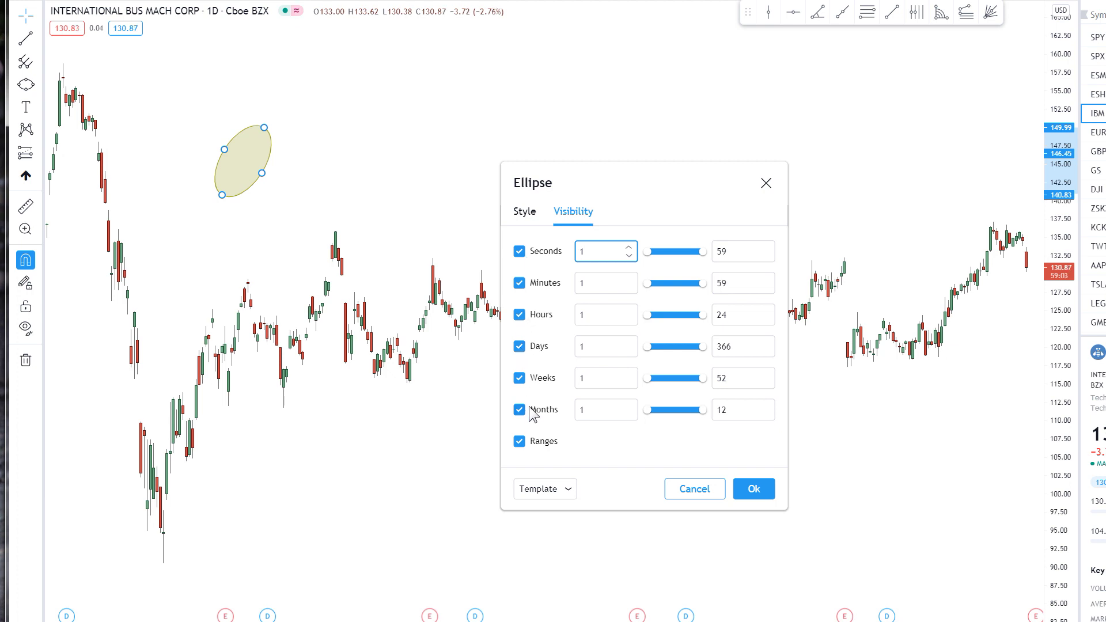
click(525, 212)
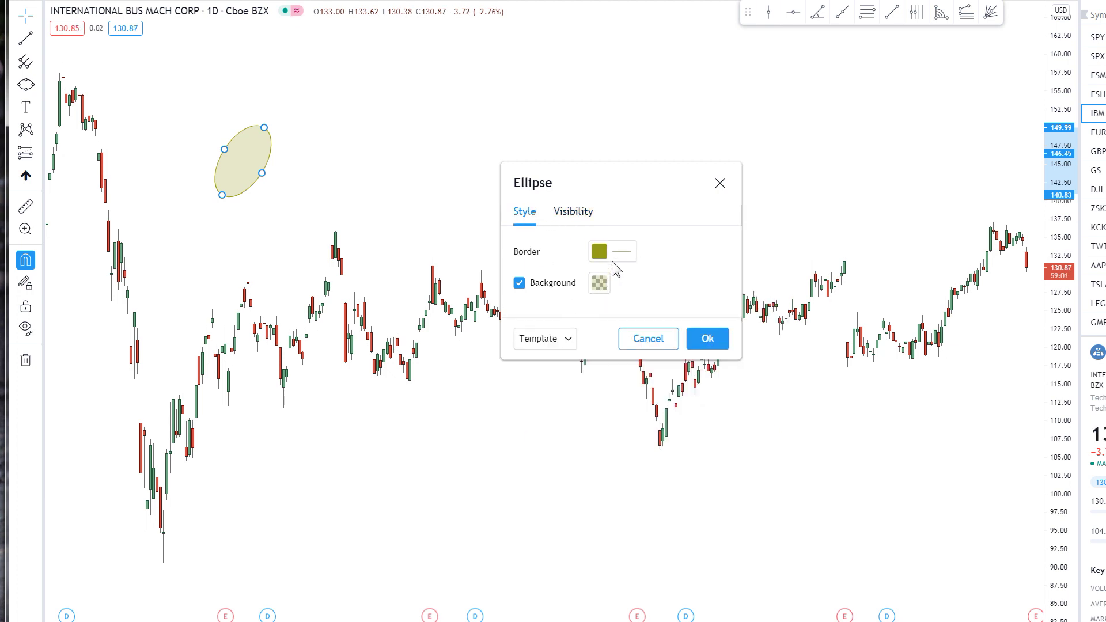
click(519, 283)
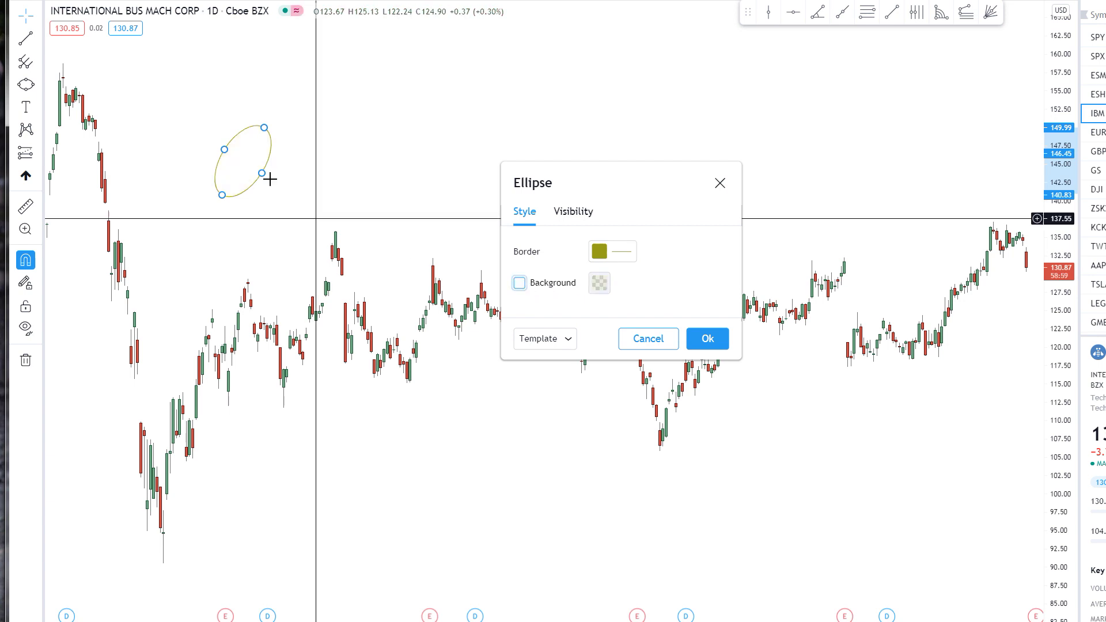
click(519, 283)
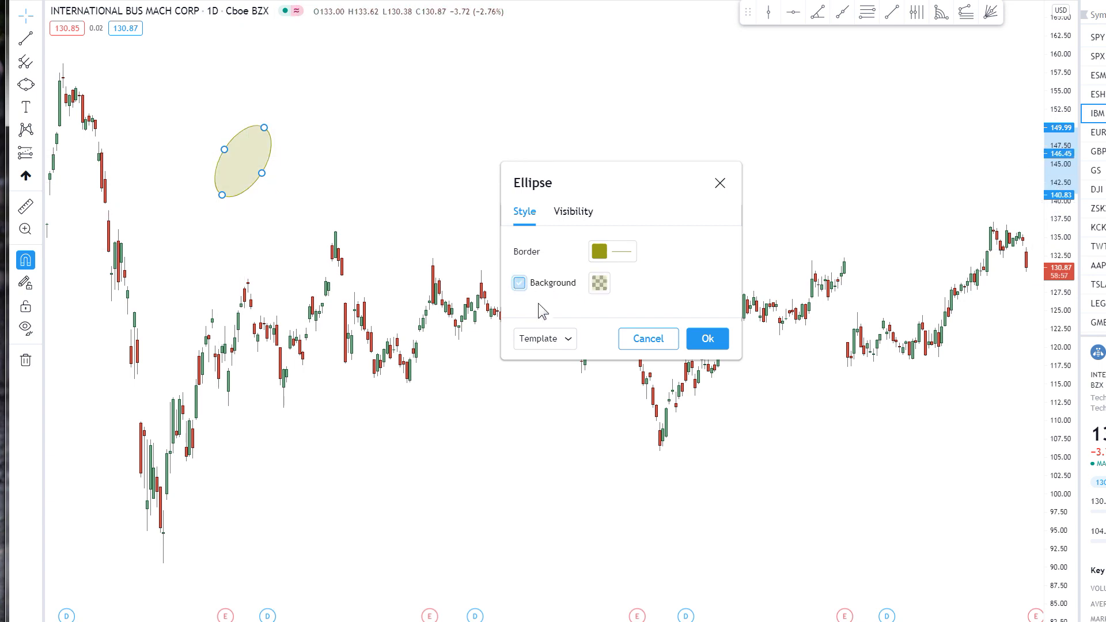
click(707, 340)
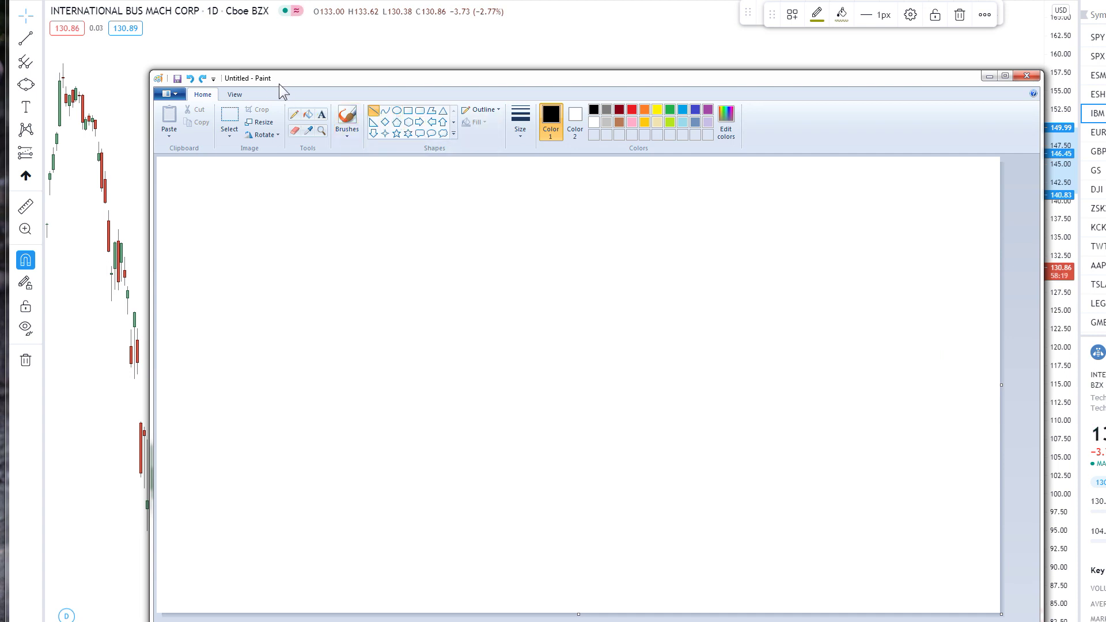
- In Paint, draw a wide horizontal ellipse in the upper part of the blank canvas
click(397, 111)
drag(317, 275, 444, 319)
click(461, 341)
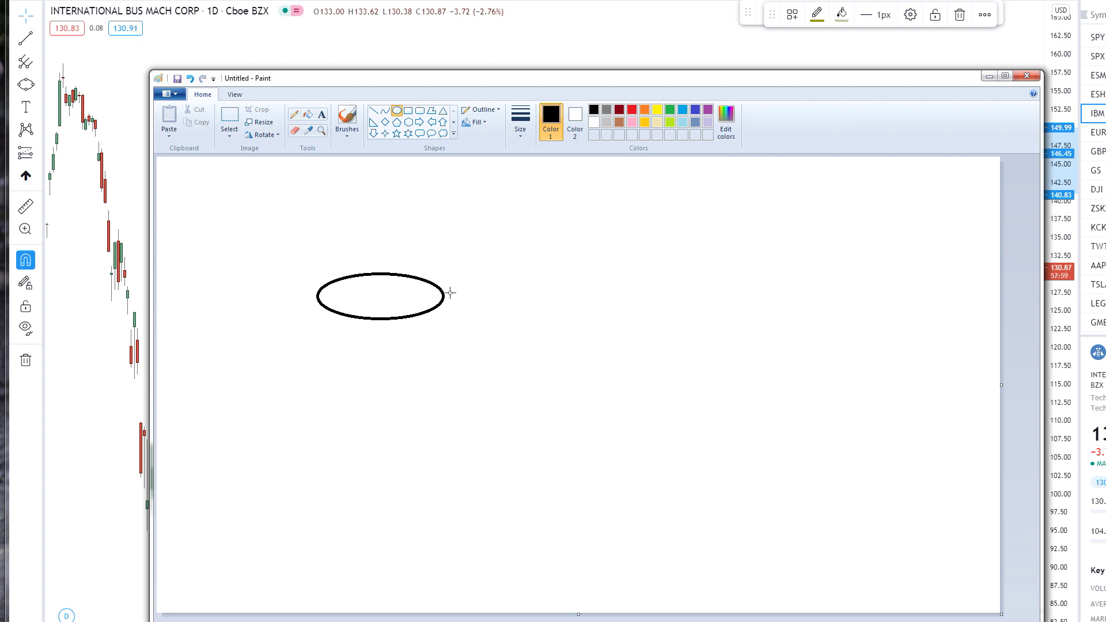
- Draw the ellipse's full horizontal axis and undo it, then draw its full vertical axis and undo that too
click(374, 110)
drag(318, 296, 445, 297)
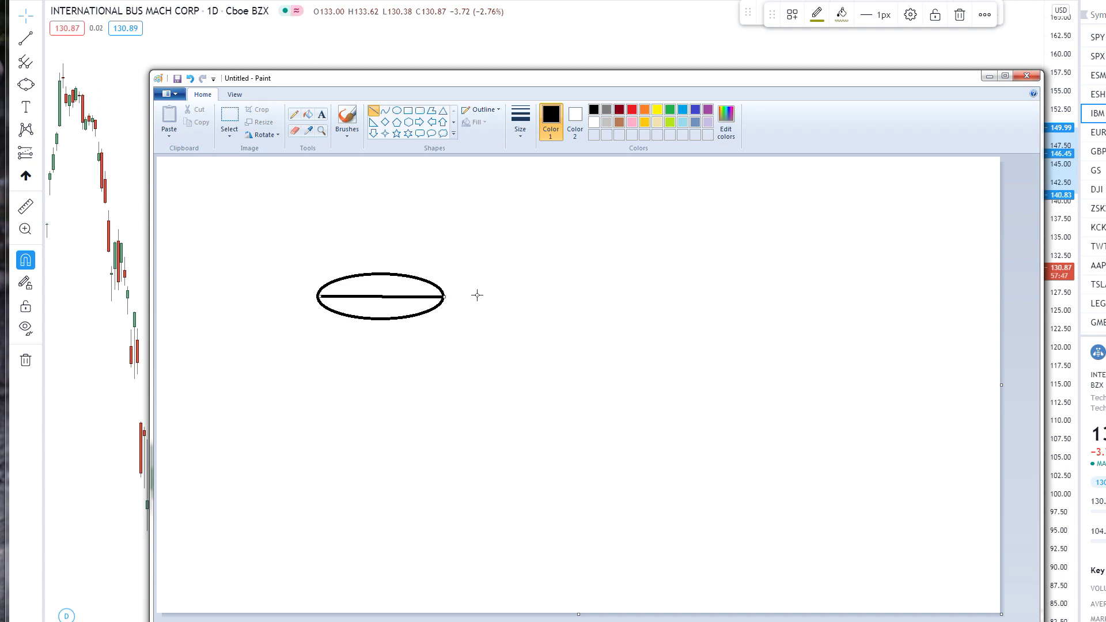
click(190, 79)
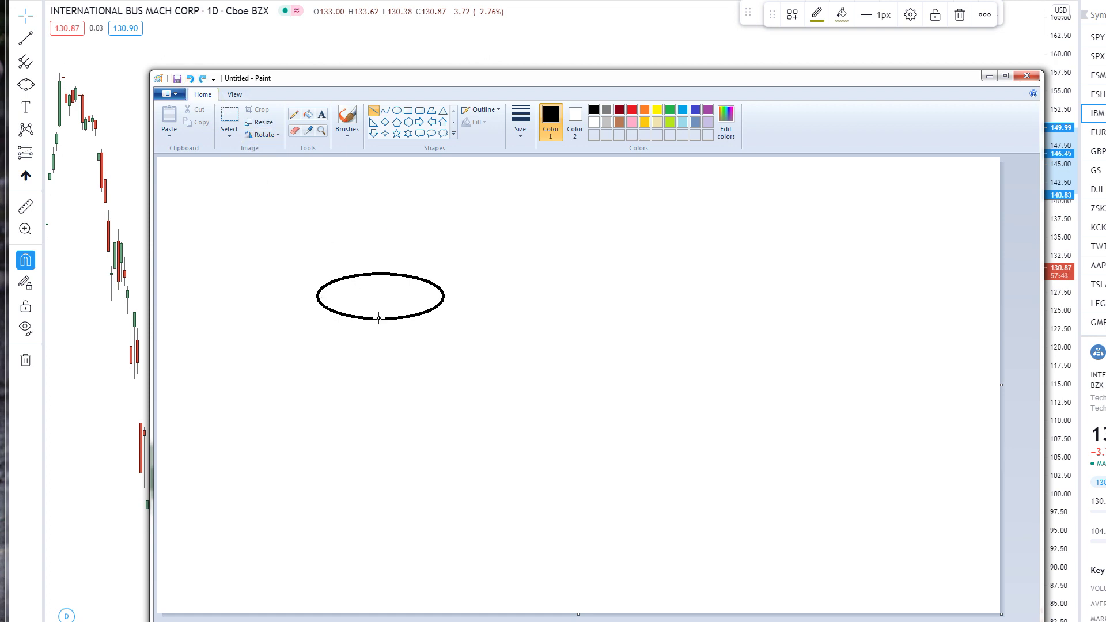
drag(381, 318, 380, 274)
click(191, 79)
- Draw a circle beside the ellipse for comparison
click(397, 110)
drag(507, 295, 579, 365)
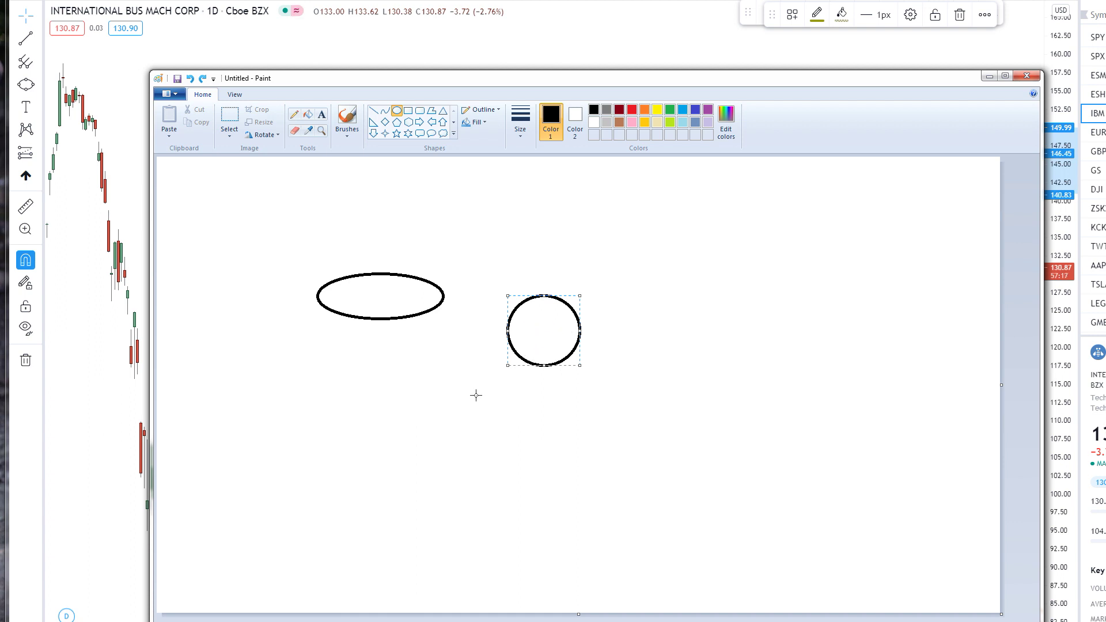
click(410, 394)
- Draw the ellipse's horizontal and vertical semi-axes as lines from its centre to its edge, and minimize Paint
click(372, 110)
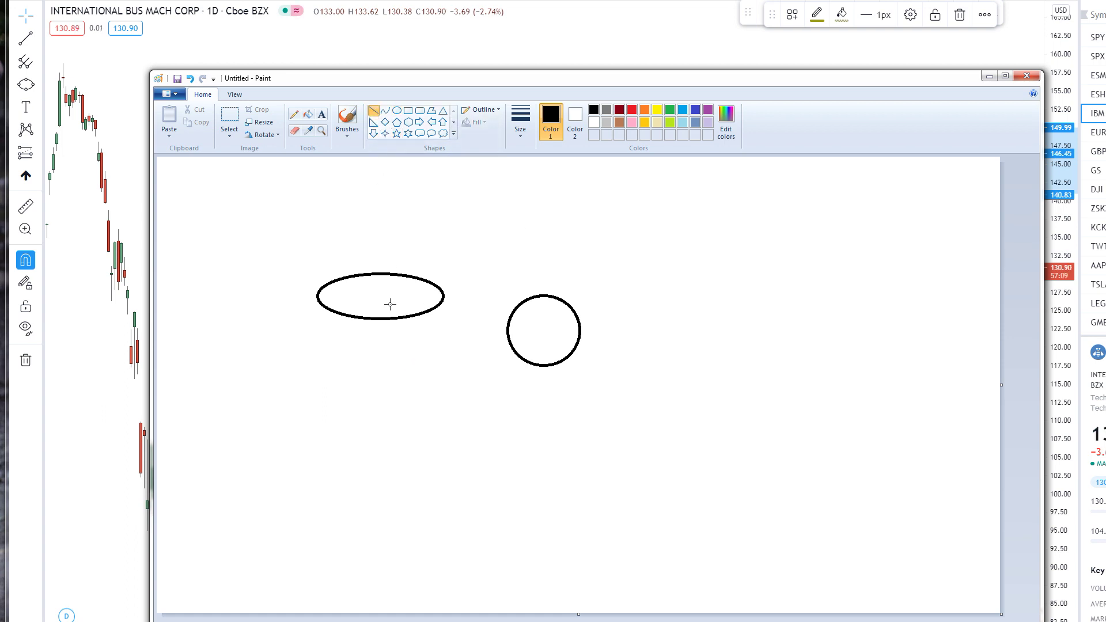
drag(383, 297, 442, 297)
drag(377, 297, 377, 273)
click(500, 264)
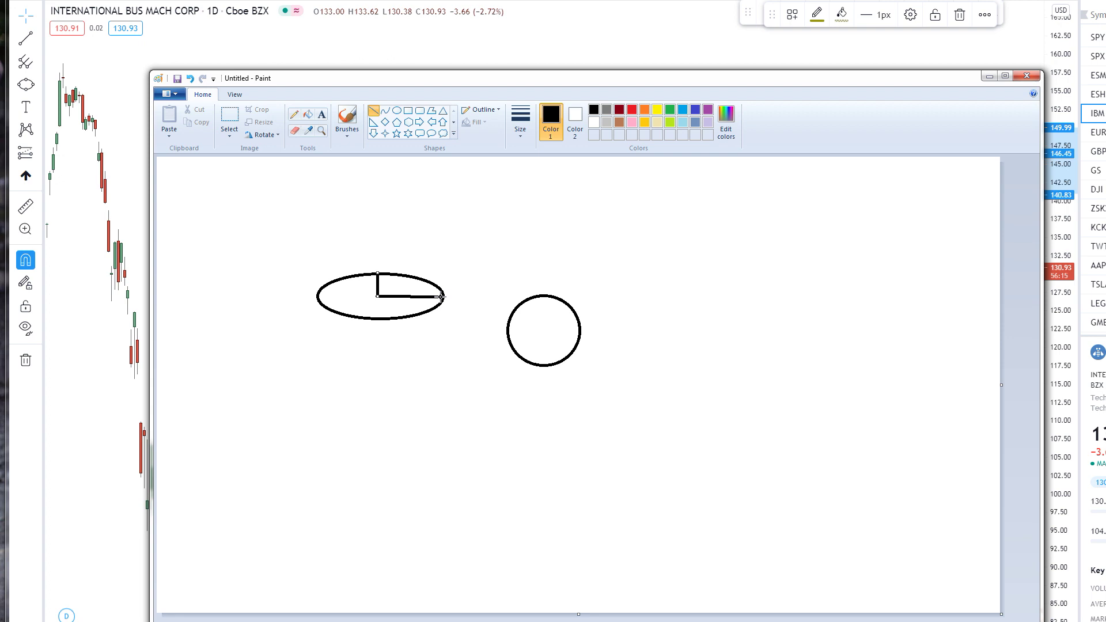
click(989, 78)
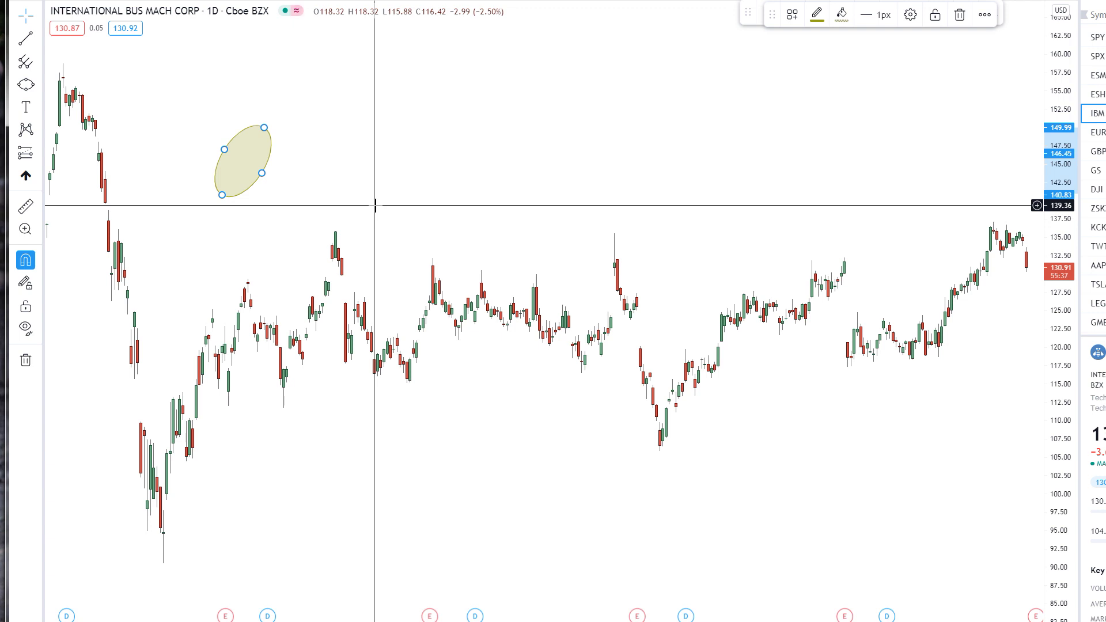
- Delete the small ellipse and draw a new one along the advance from the 90.56 low to the 135.88 swing high
key(Delete)
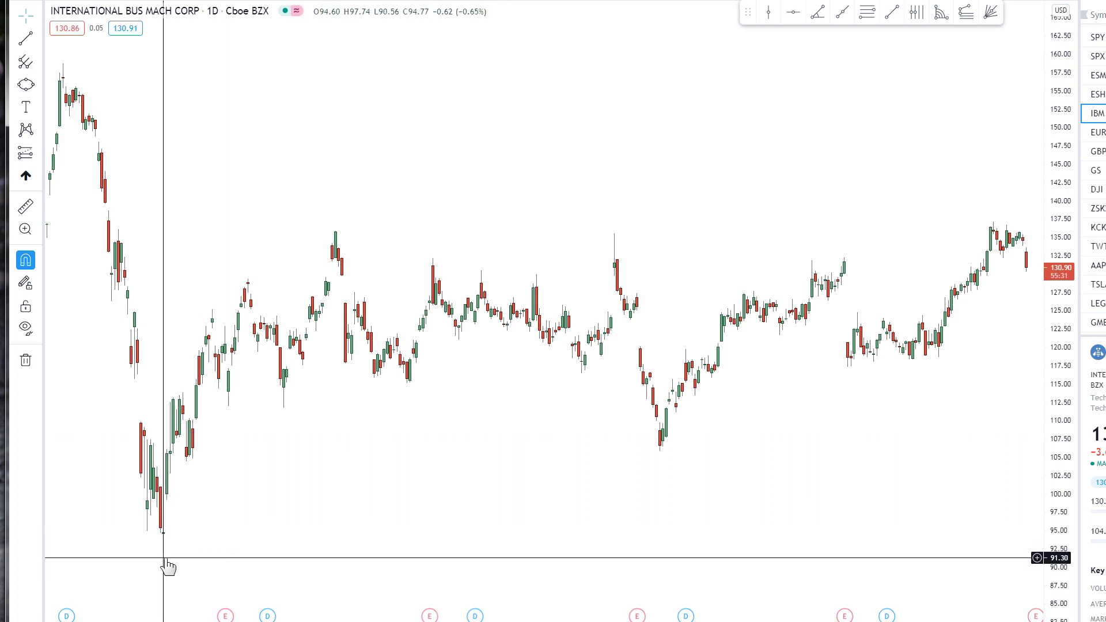
click(25, 85)
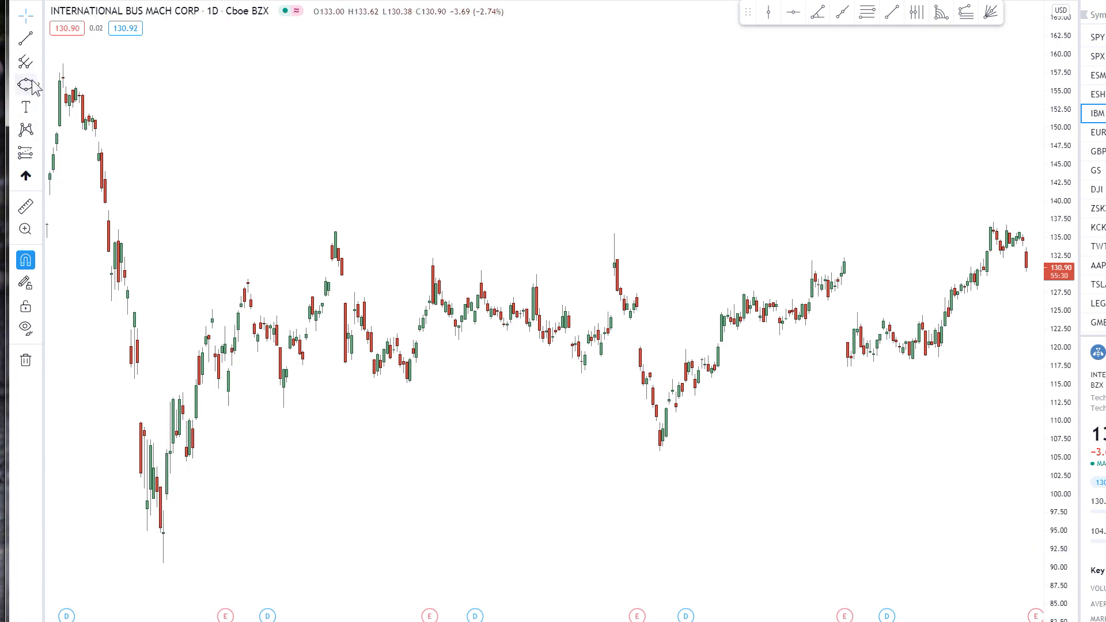
click(163, 562)
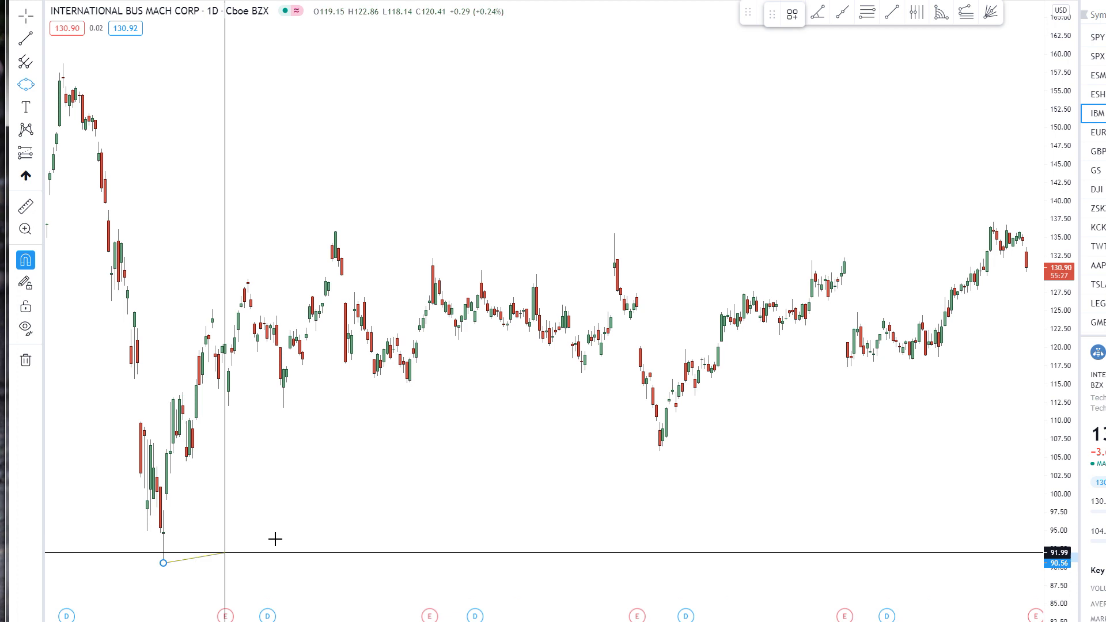
click(335, 230)
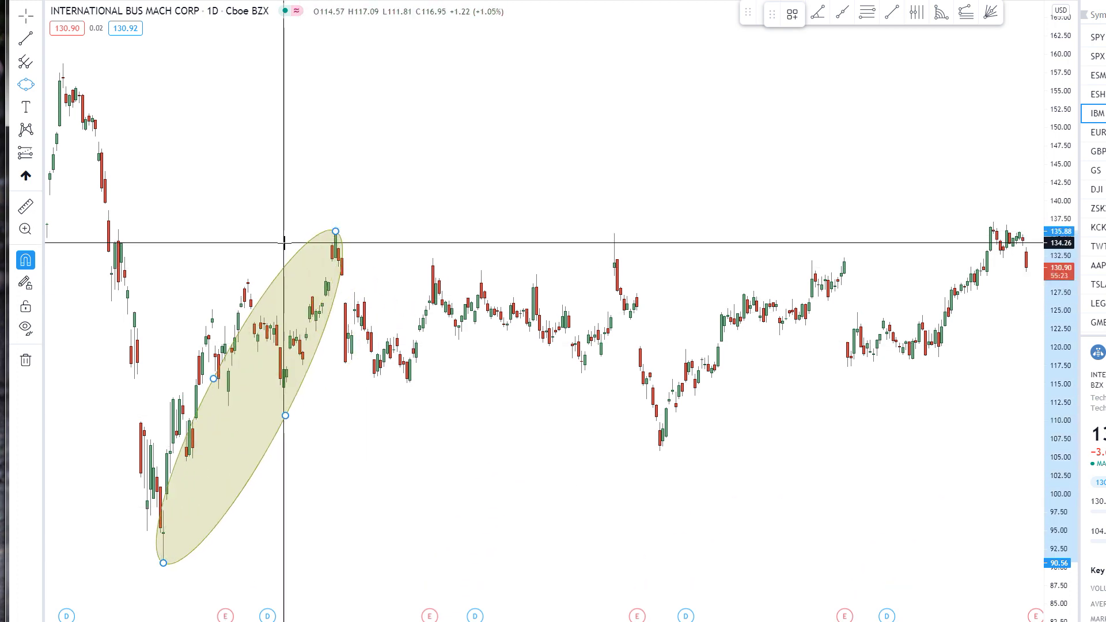
click(286, 415)
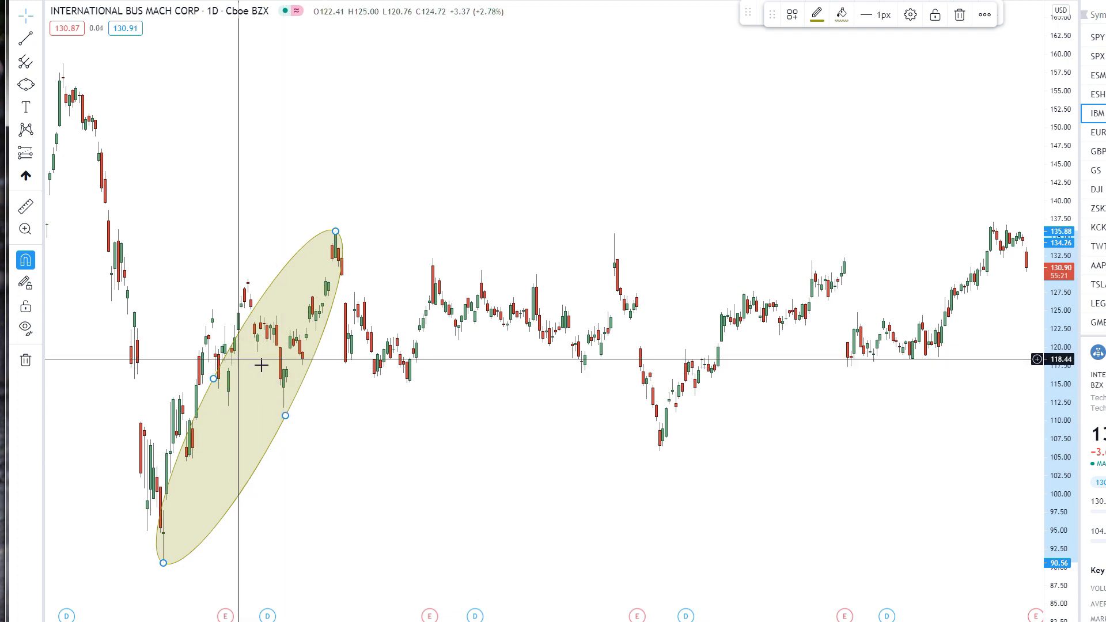
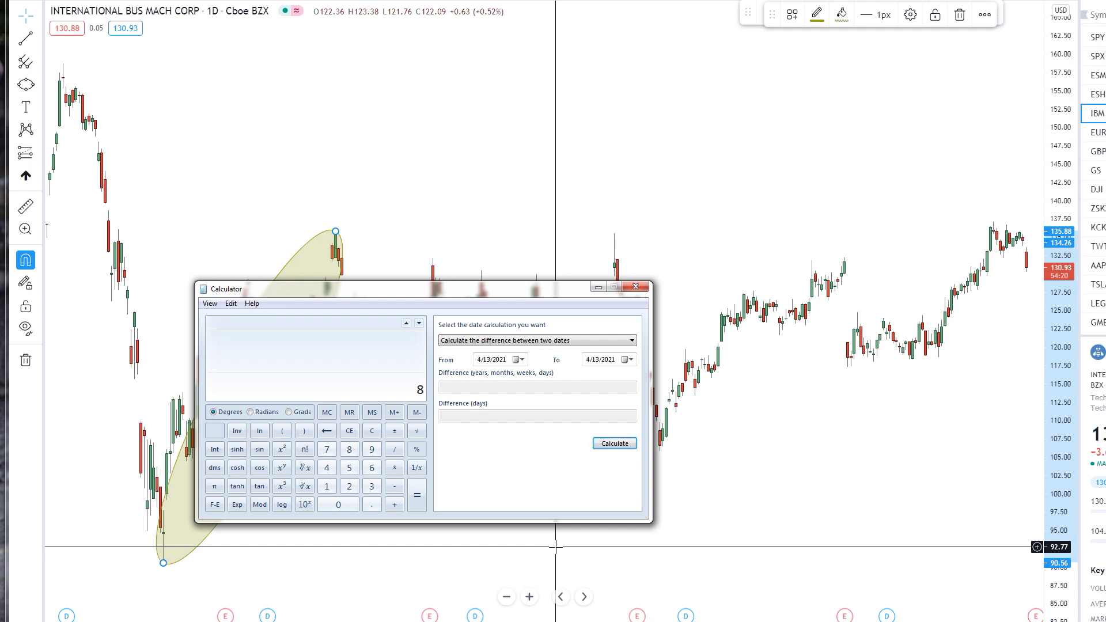
- In Calculator, multiply 8 by 6, divide the result by 2, and return to the chart
text(6)
key(Return)
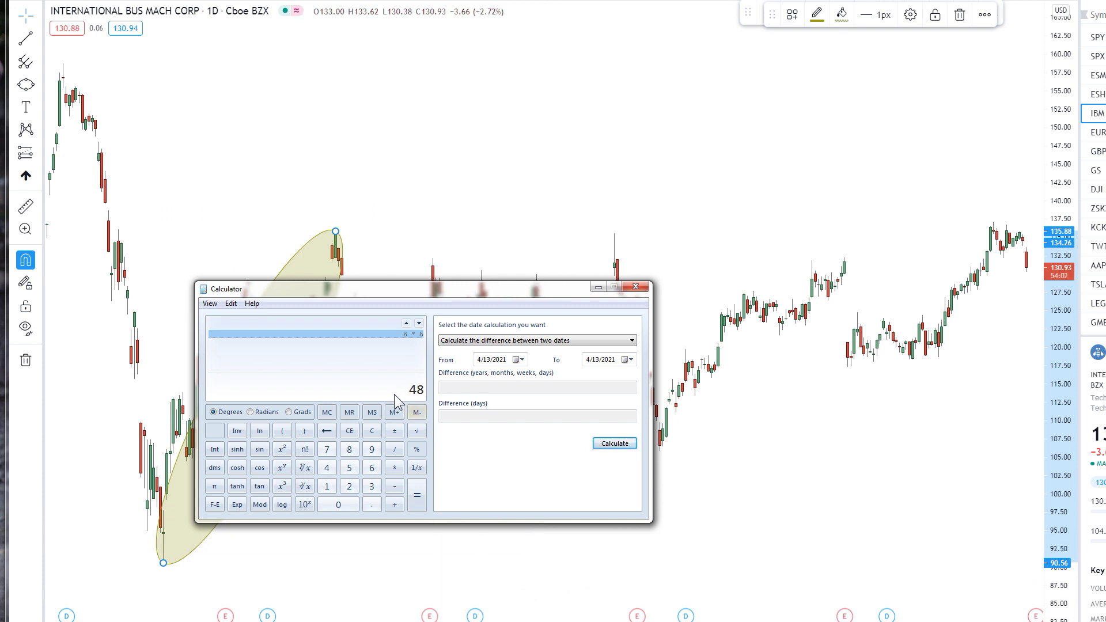
text(/2)
key(Return)
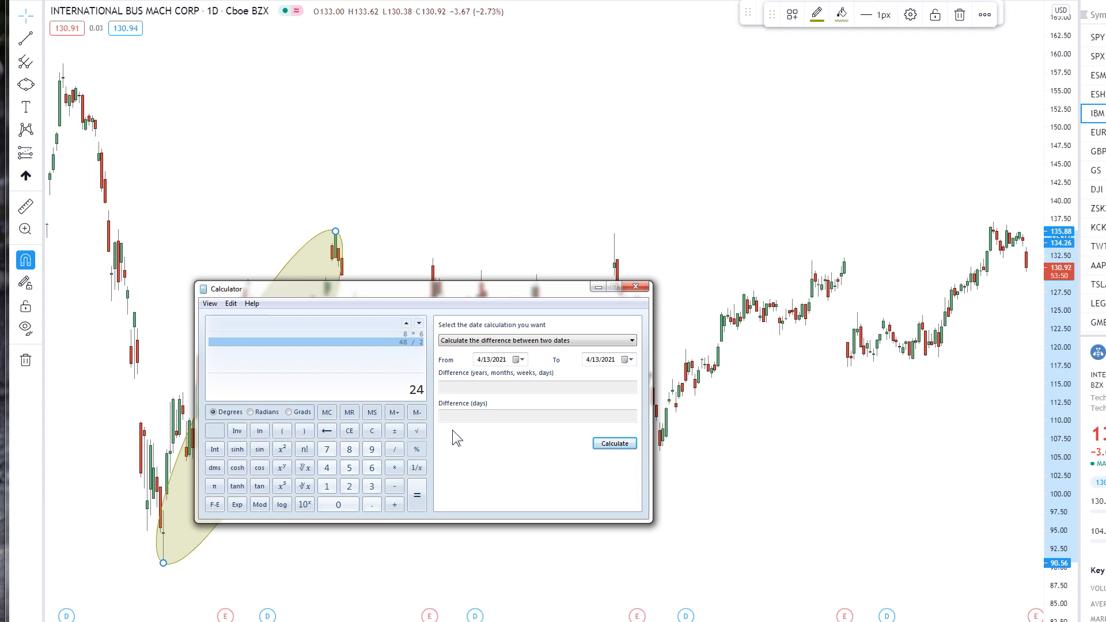
click(618, 277)
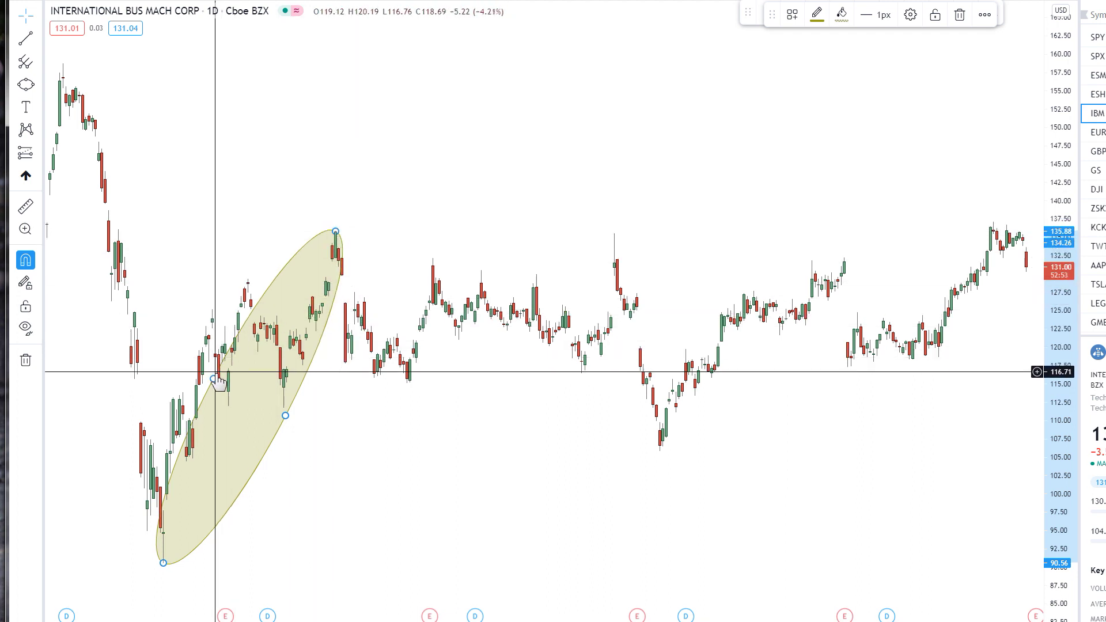
- Widen the ellipse across its short axis until its upper edge meets the first swing high near 125
click(199, 383)
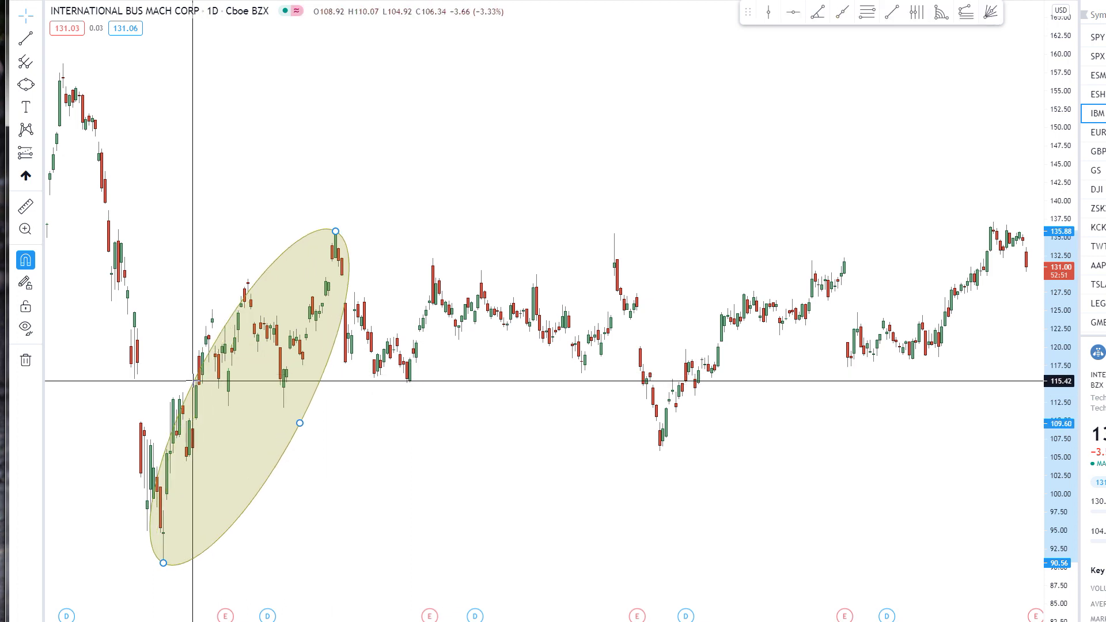
click(164, 381)
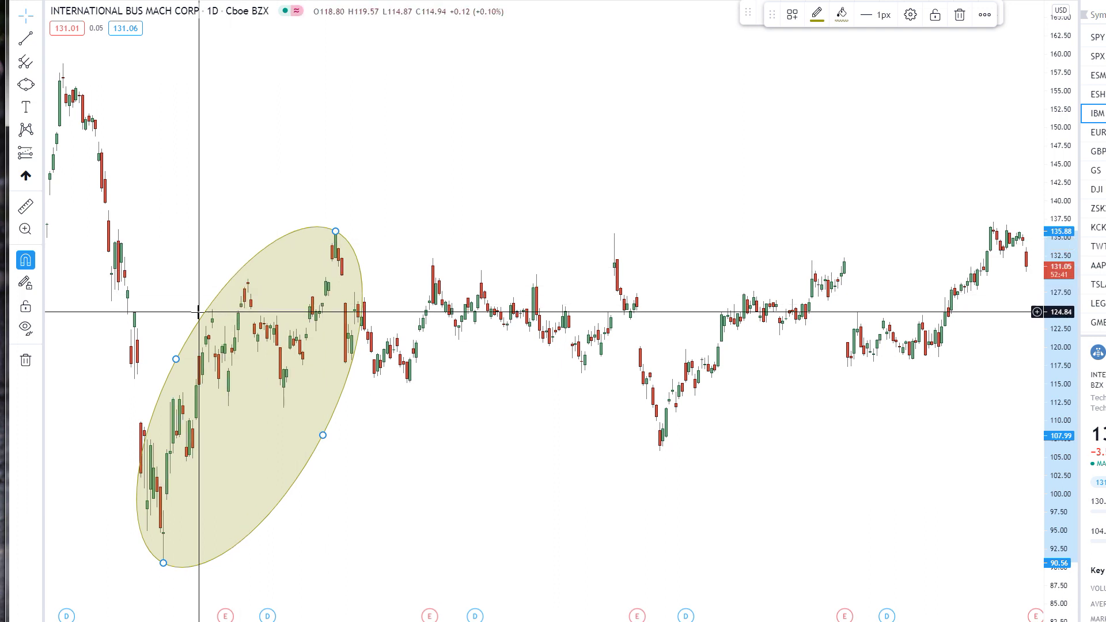
drag(177, 358, 189, 344)
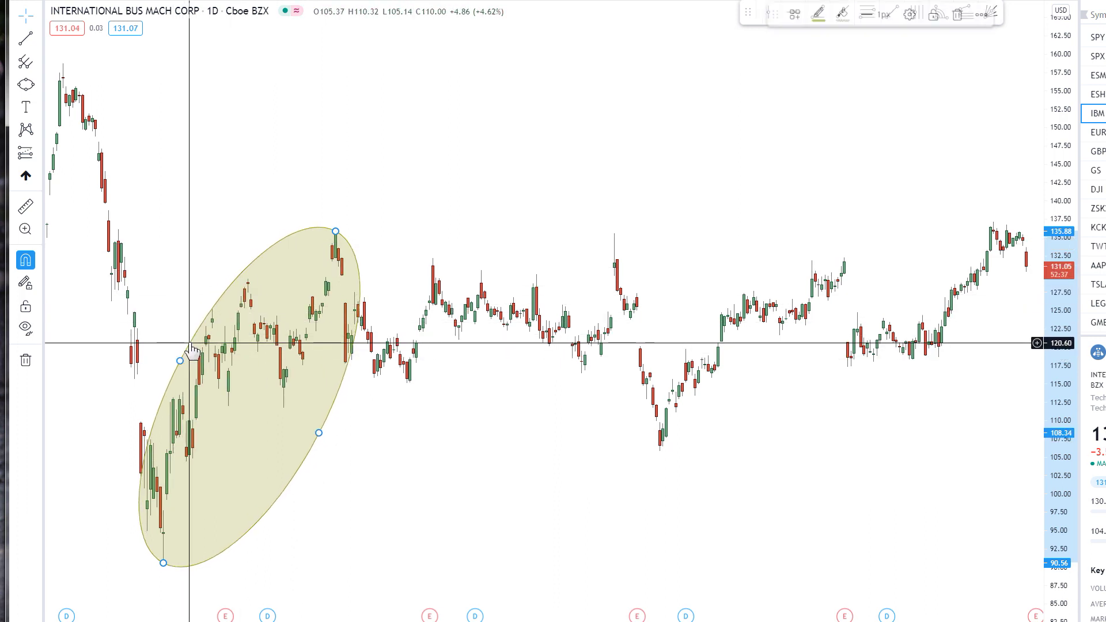
click(390, 501)
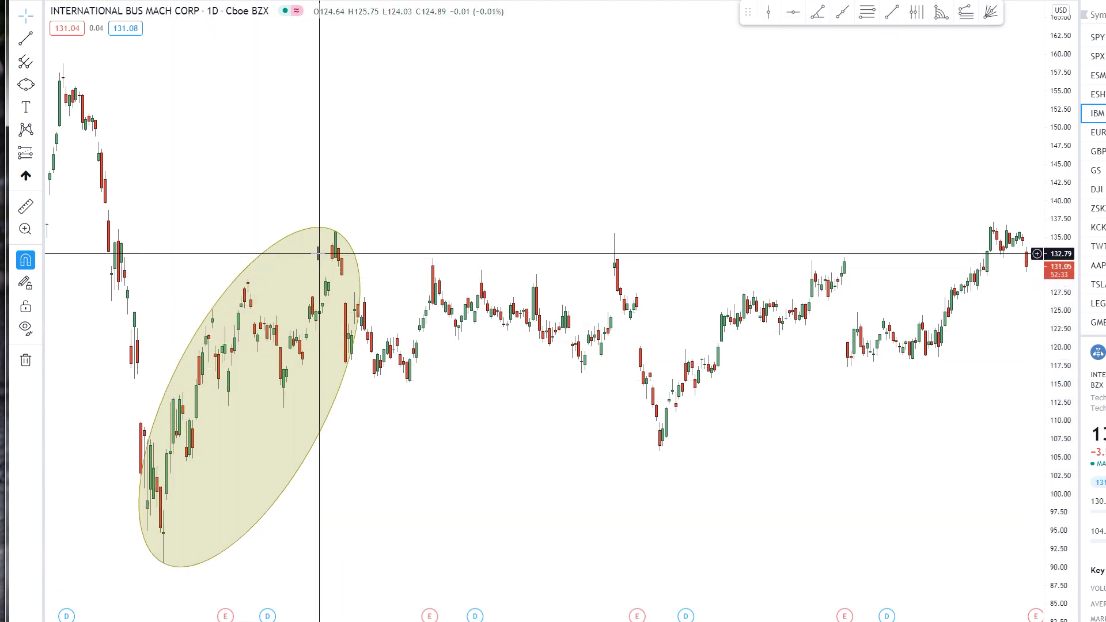
click(215, 320)
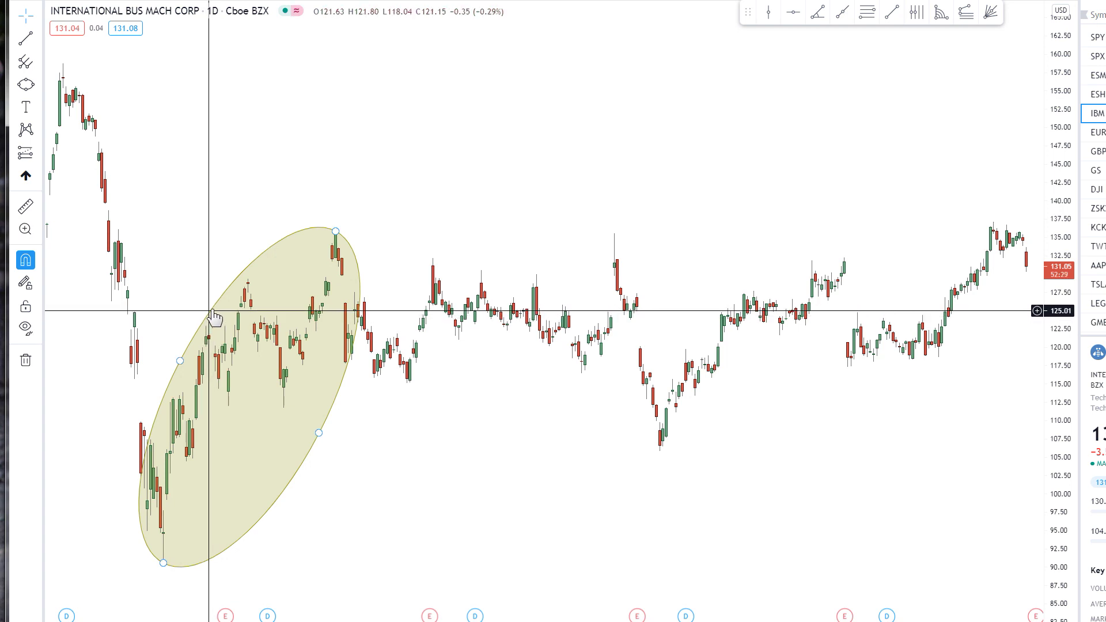
click(202, 323)
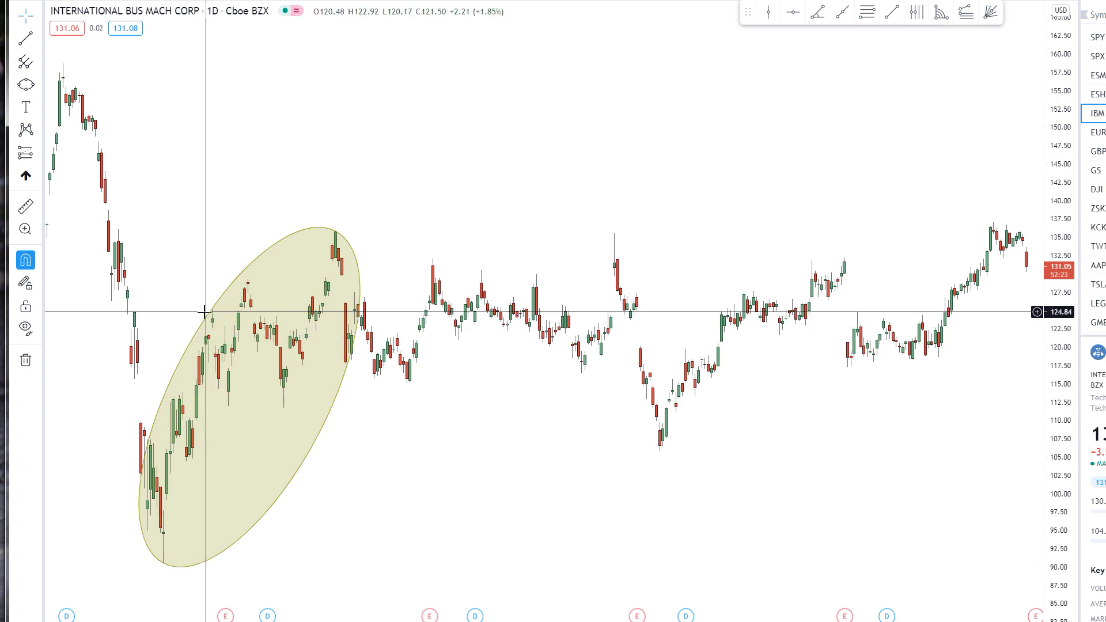
click(358, 266)
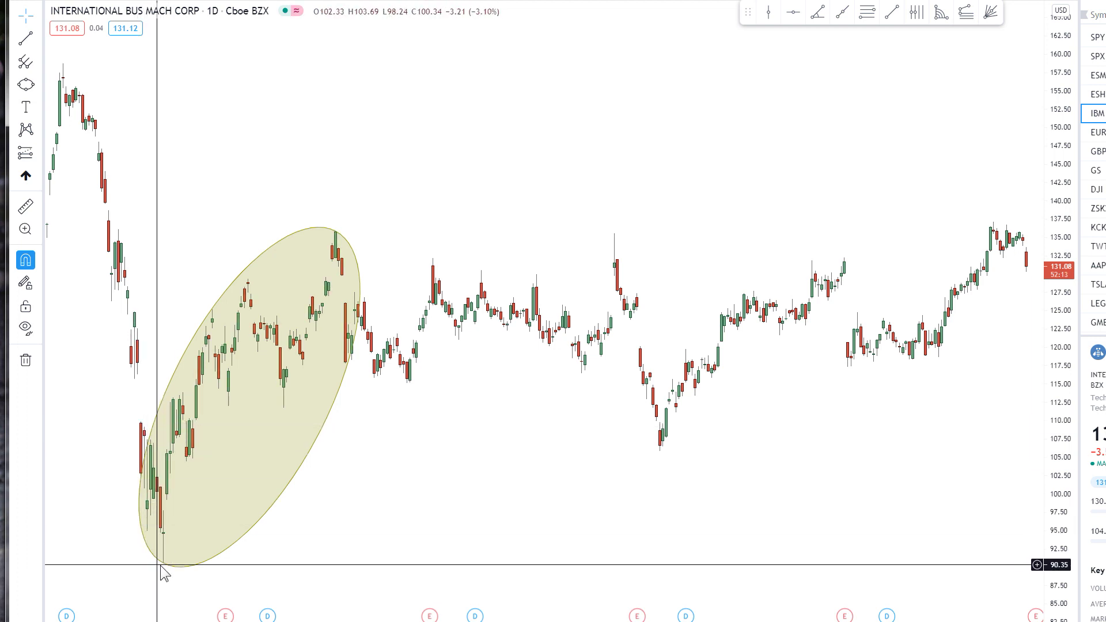
- Widen the ellipse further across its short axis so its edge clears the swing high near 125
click(176, 360)
drag(177, 360, 166, 354)
click(370, 522)
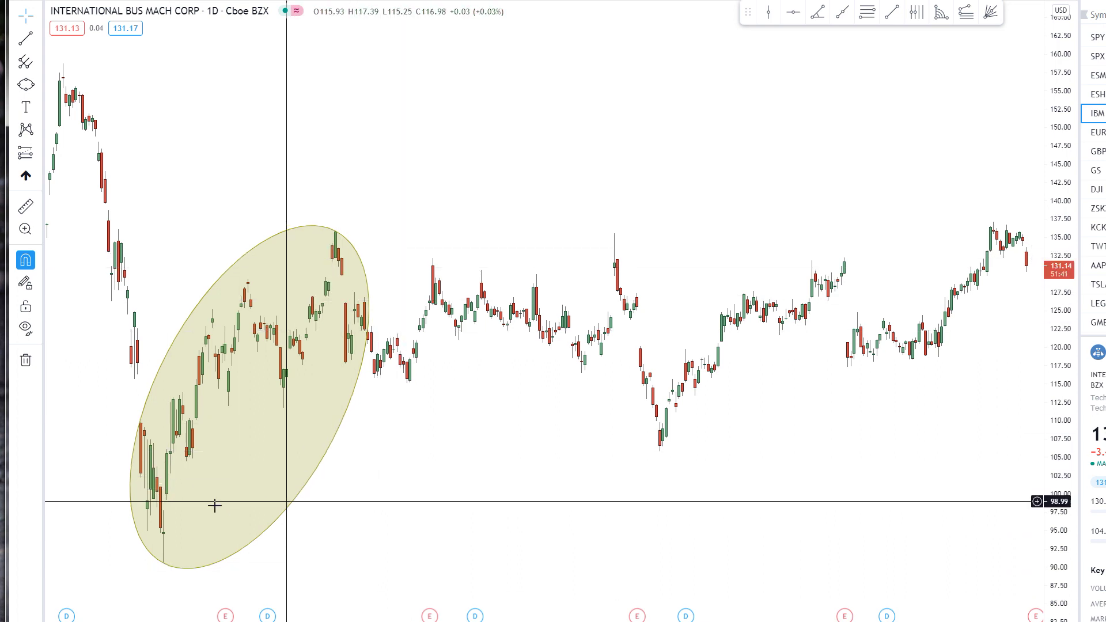
- Narrow the ellipse across its short axis until its upper edge touches the first swing high near 125 again
click(164, 358)
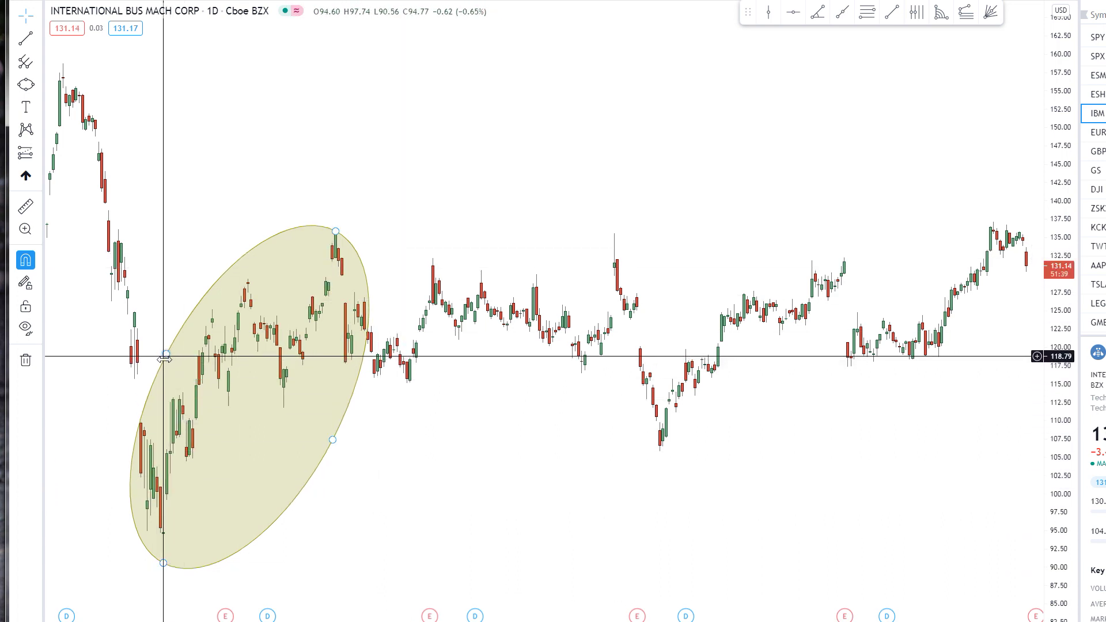
click(142, 439)
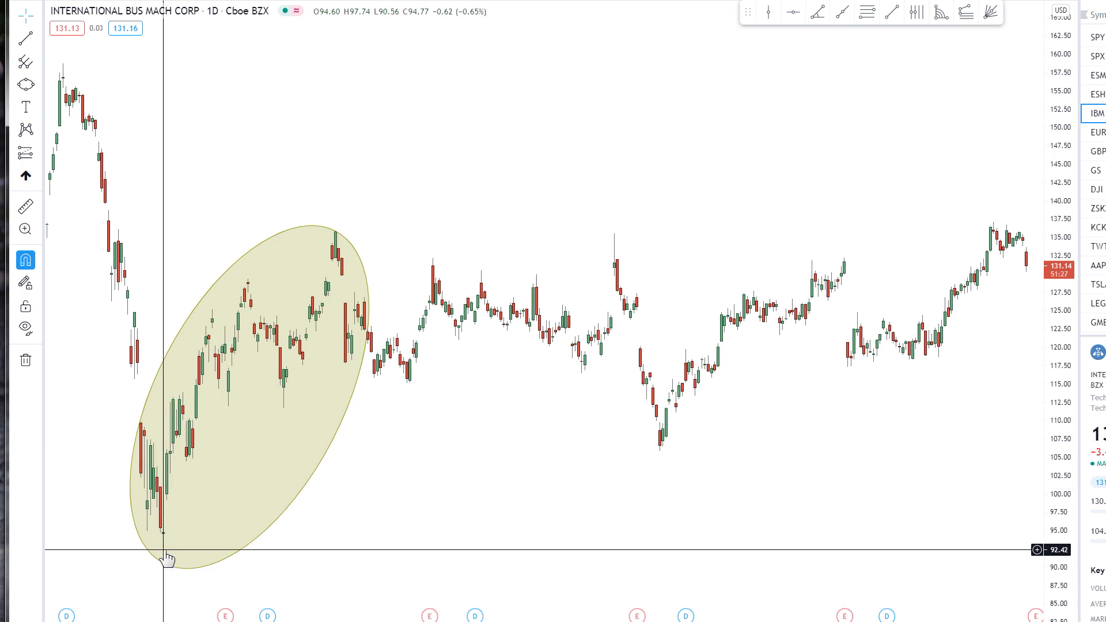
click(178, 331)
drag(166, 351, 183, 355)
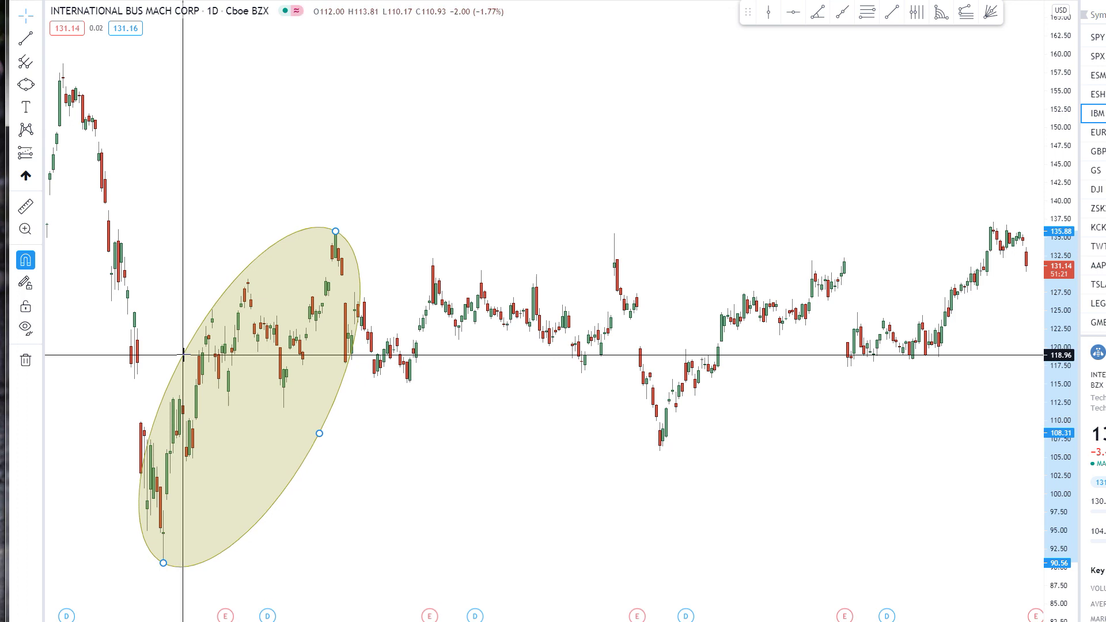
click(177, 296)
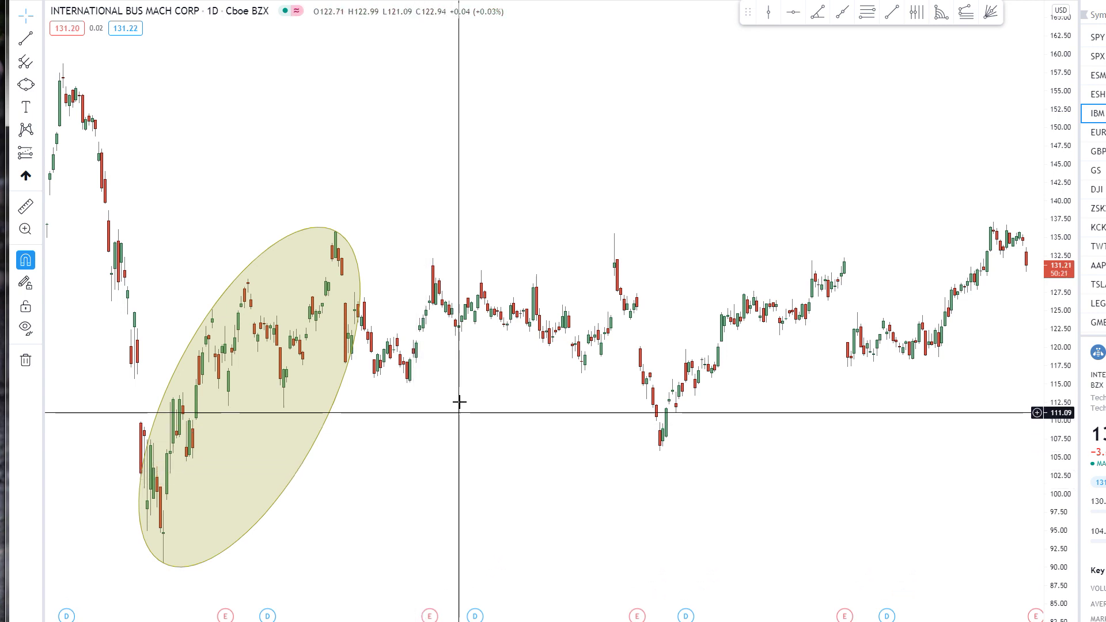
- Delete the ellipse and draw a trend line from the 90.56 low to the 135.88 swing high
click(338, 233)
key(Delete)
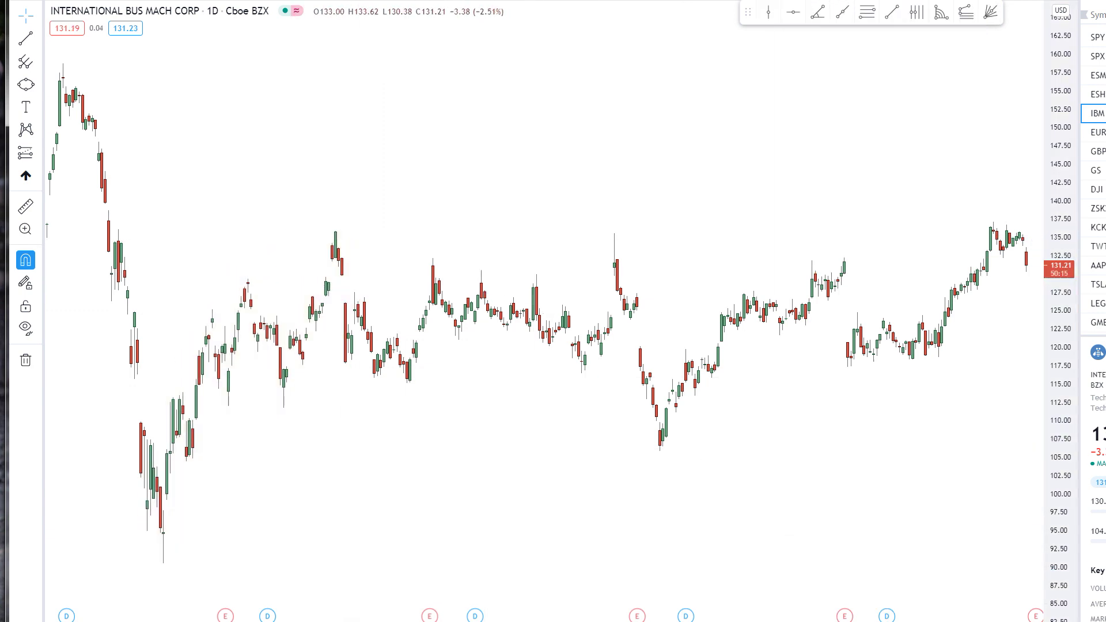
drag(1064, 387, 1061, 461)
drag(375, 486, 341, 566)
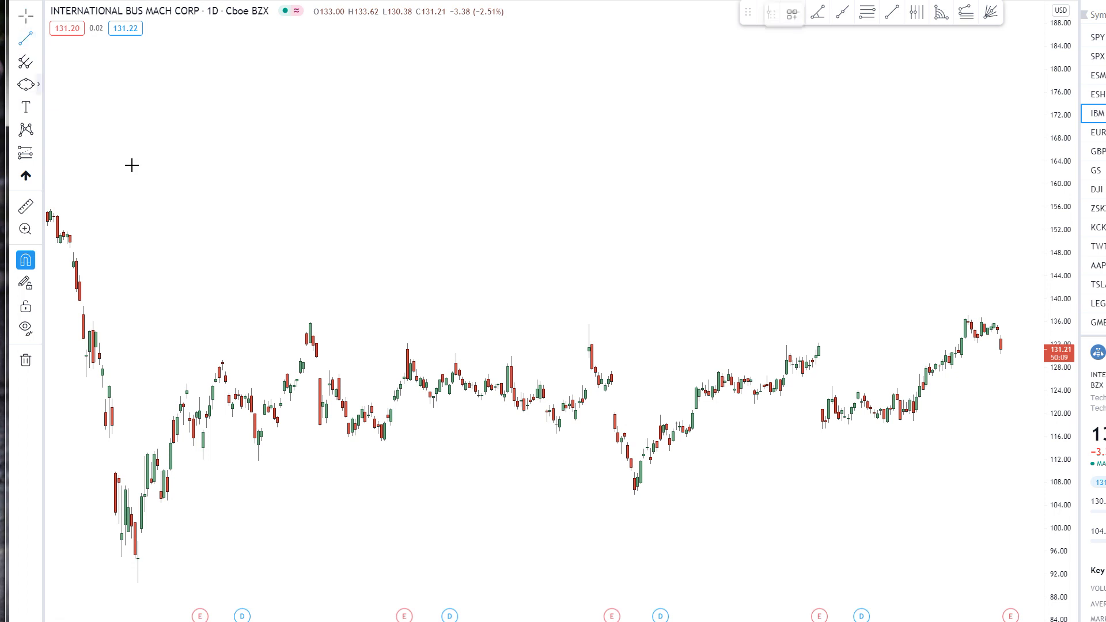
click(137, 582)
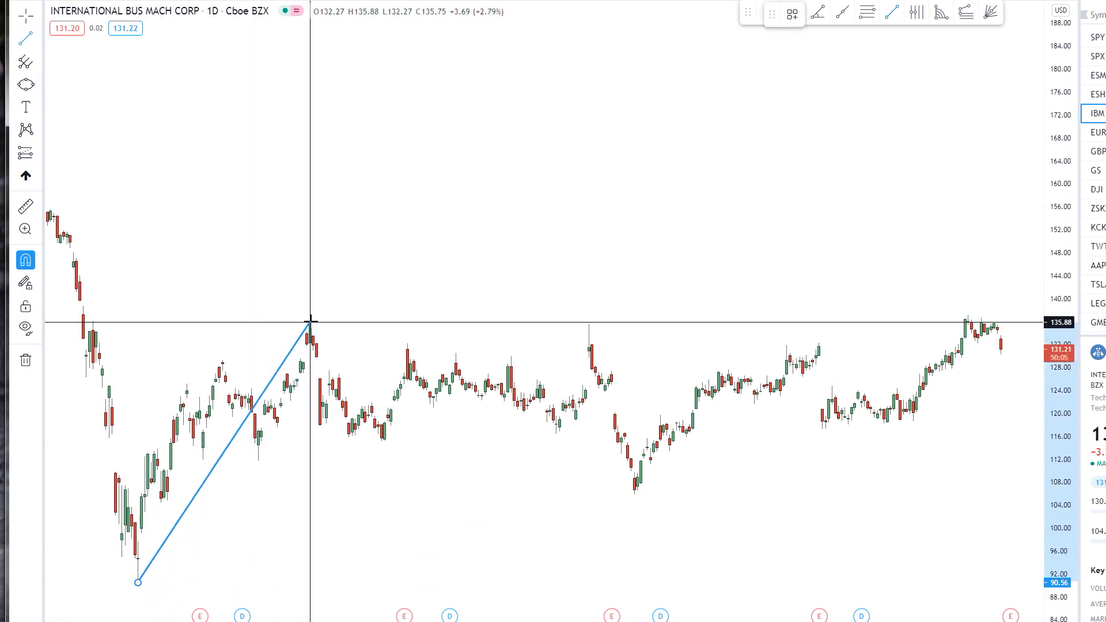
click(314, 346)
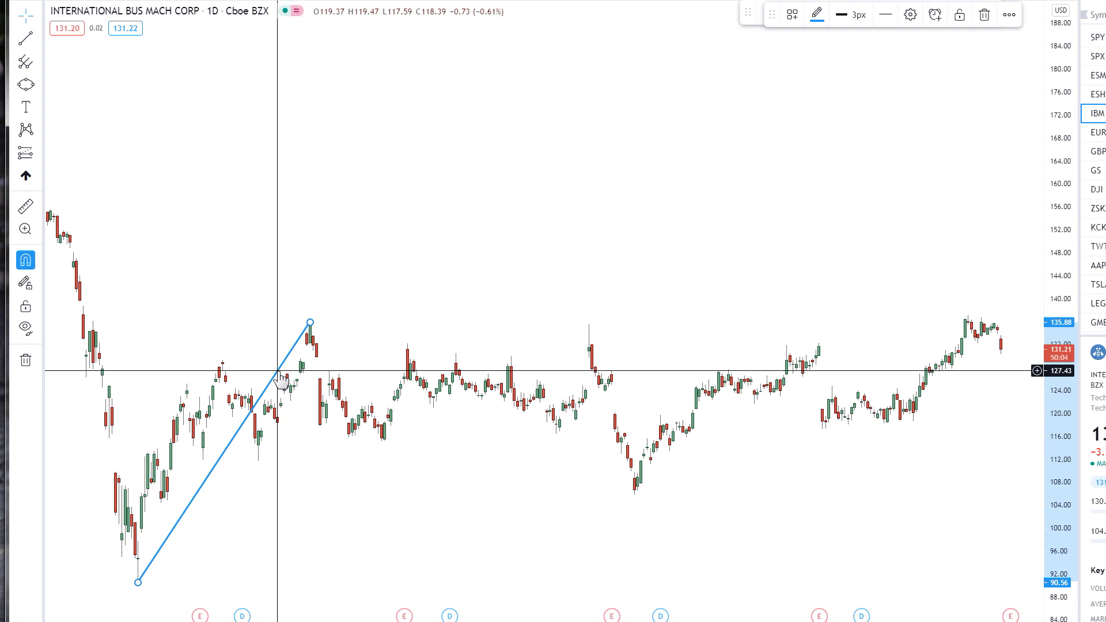
- Clone the trend line and place the copy end to end with it, extending from the 135.88 swing high to about 181
right_click(282, 378)
click(311, 482)
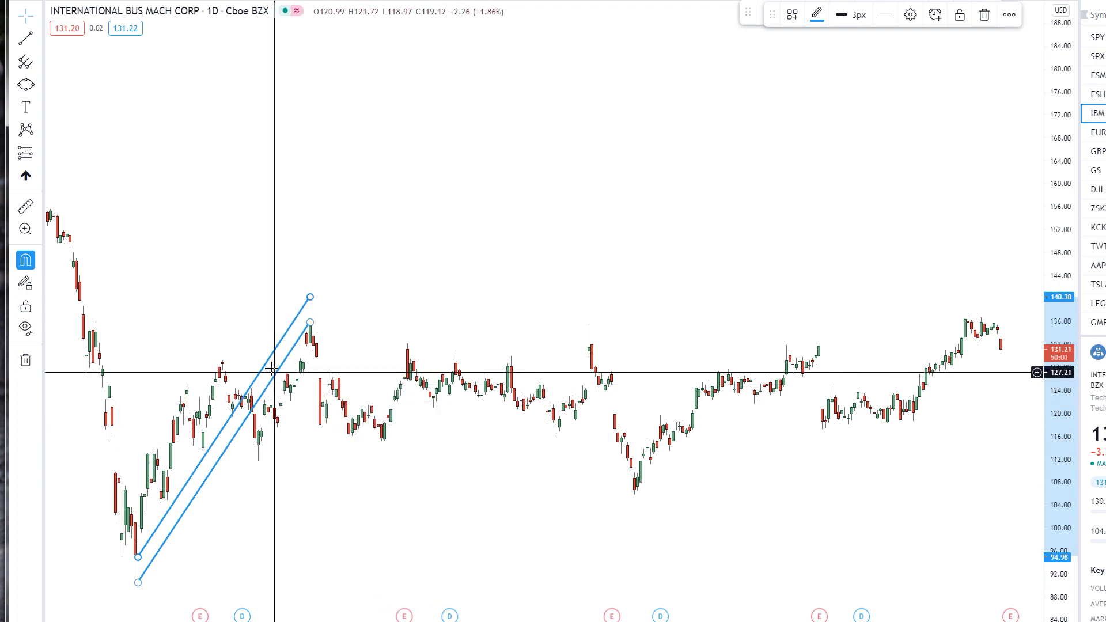
mouse_move(267, 372)
mouse_down()
mouse_move(444, 134)
mouse_move(437, 123)
mouse_move(433, 133)
mouse_up()
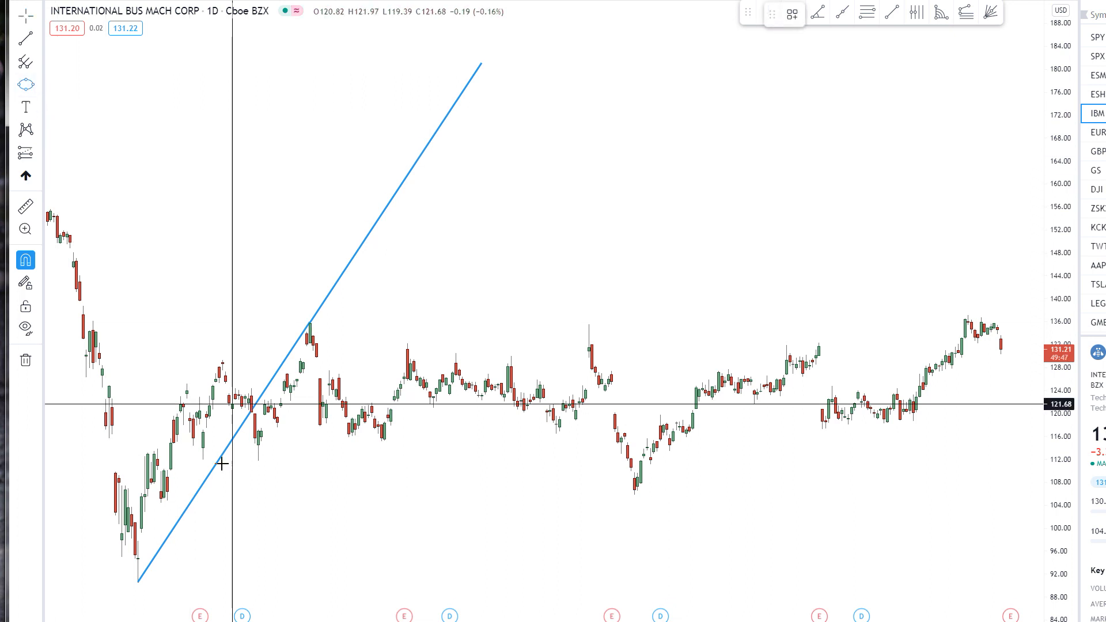
- Draw an ellipse from the 90.56 low to the extended line's end at 180.77, and widen it to reach the high near 136 in the decline
click(138, 583)
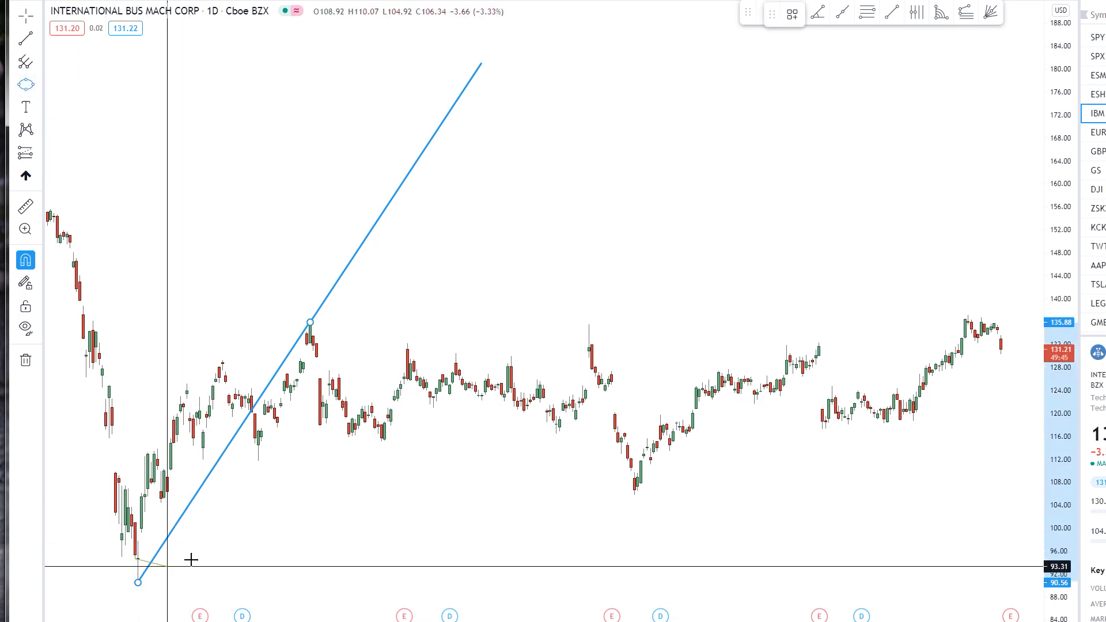
click(33, 93)
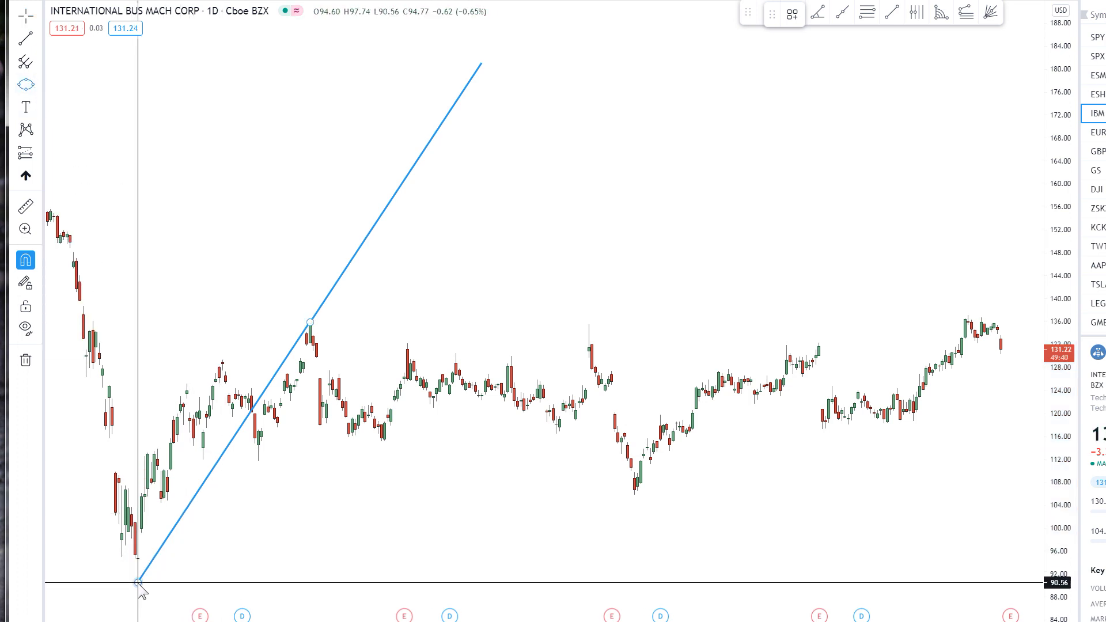
click(181, 569)
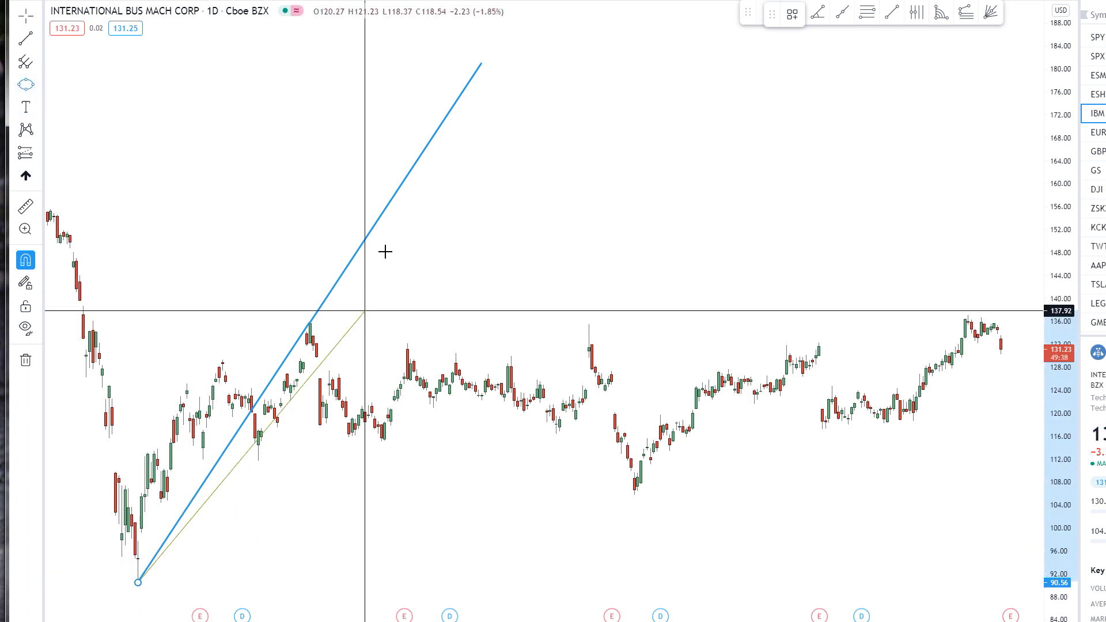
click(481, 64)
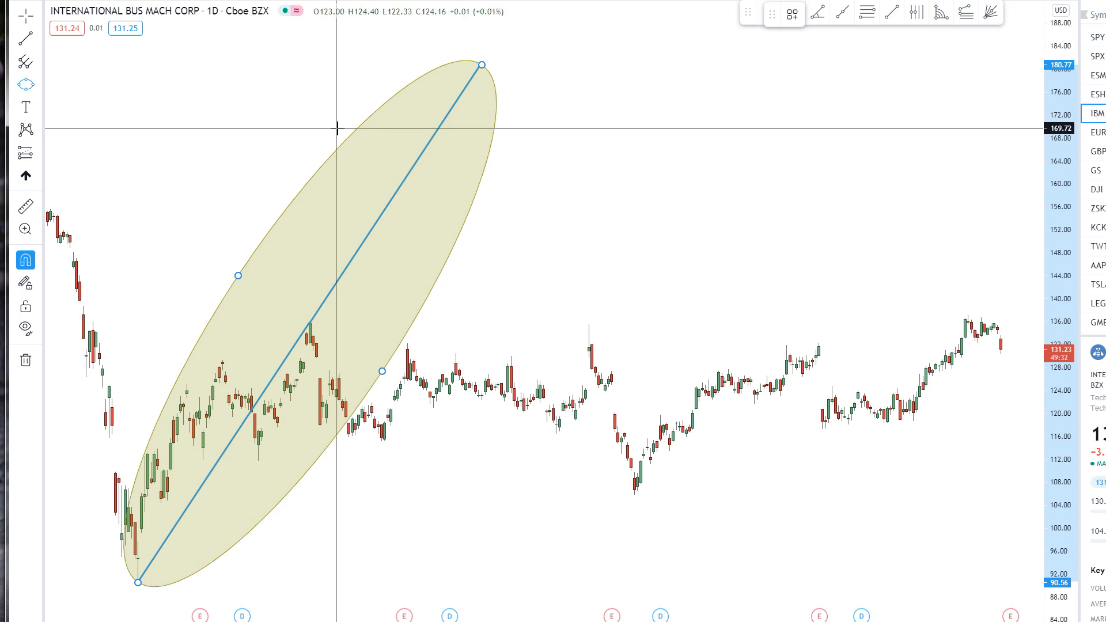
click(338, 127)
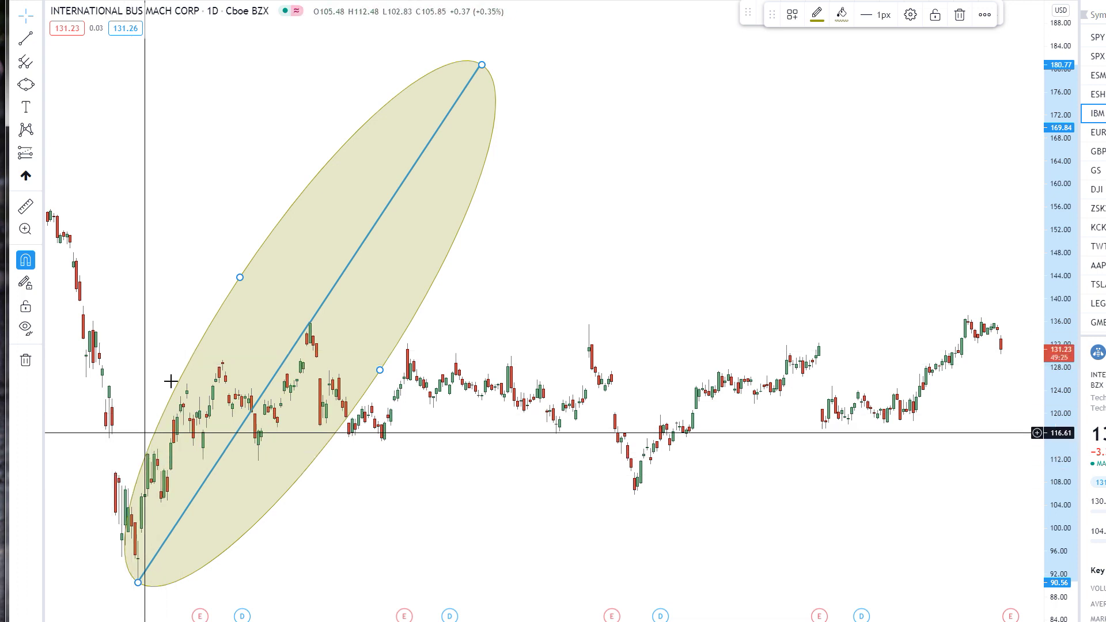
mouse_move(240, 277)
mouse_down()
mouse_move(128, 266)
mouse_move(96, 290)
mouse_move(92, 321)
mouse_move(87, 298)
mouse_move(93, 319)
mouse_move(66, 346)
mouse_up()
mouse_move(151, 220)
mouse_down()
mouse_move(132, 225)
mouse_move(142, 231)
mouse_up()
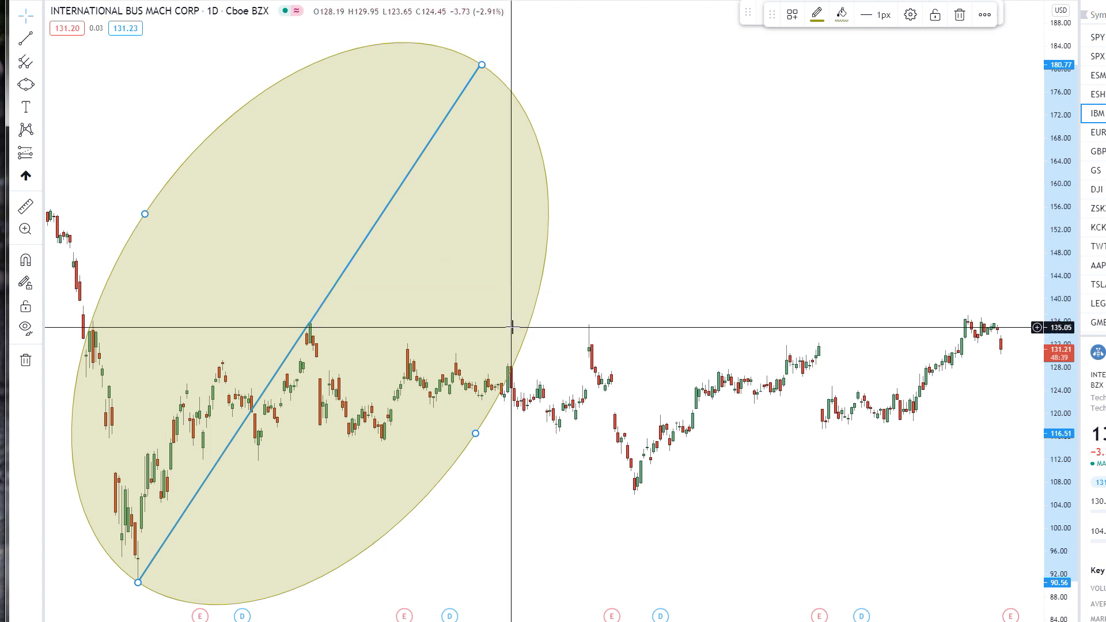
- Remove all drawings and draw a new ellipse from the 90.56 low to the 135.88 swing high, its upper edge meeting the intermediate swing highs
right_click(579, 242)
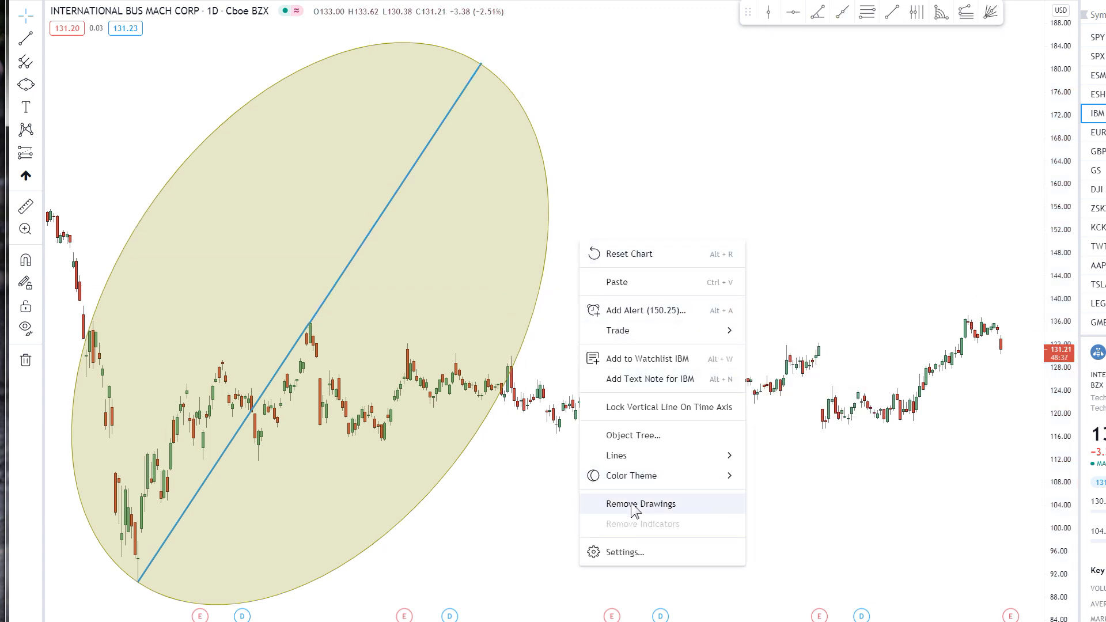
click(634, 507)
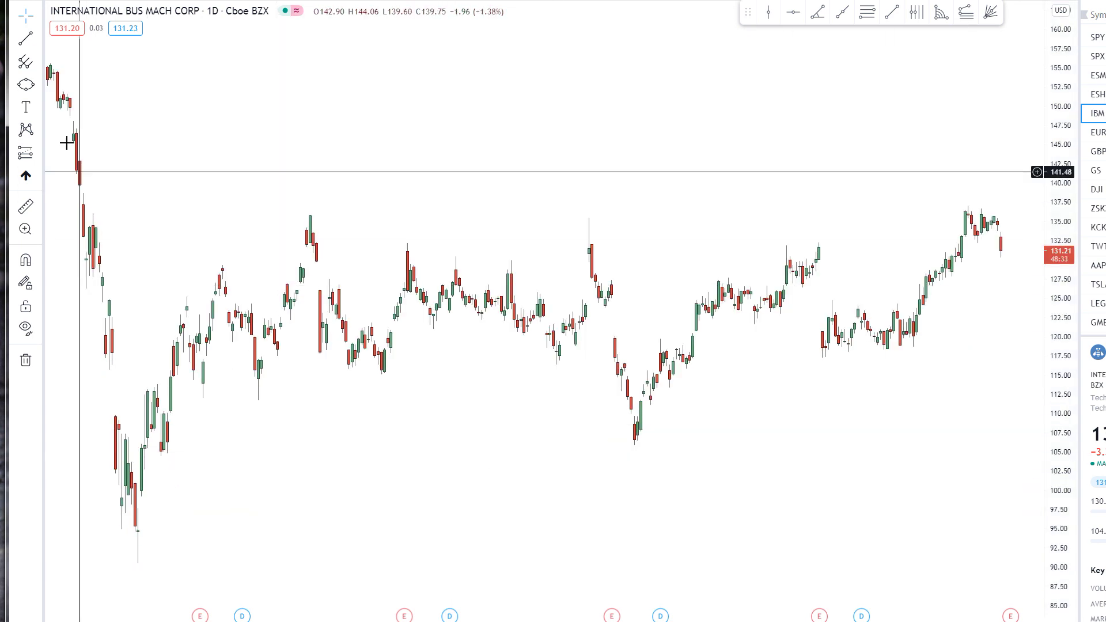
click(26, 86)
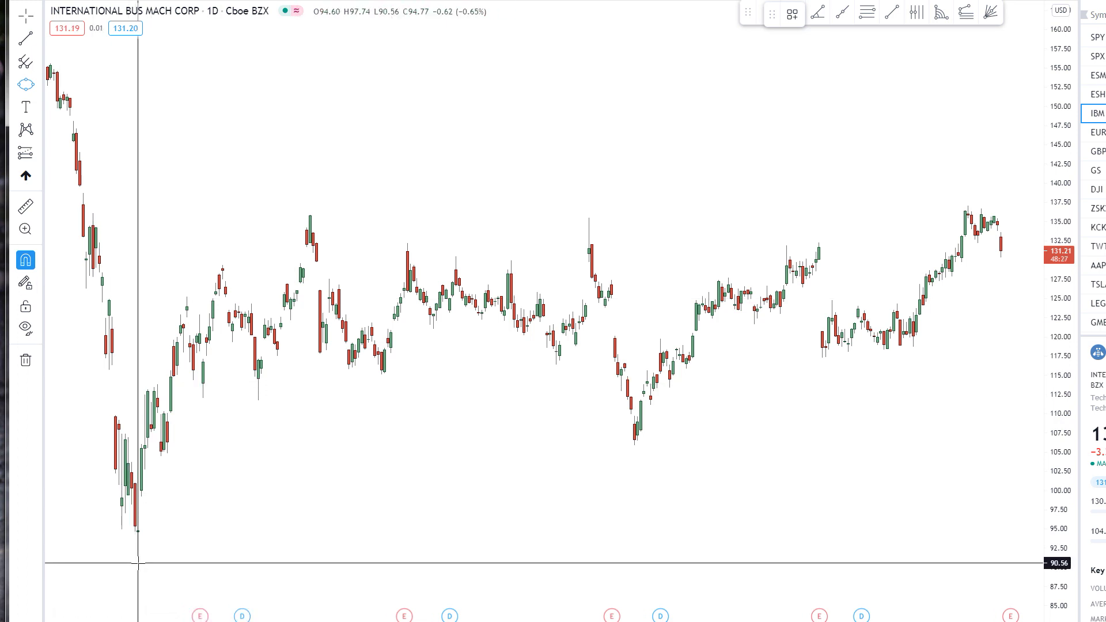
click(310, 215)
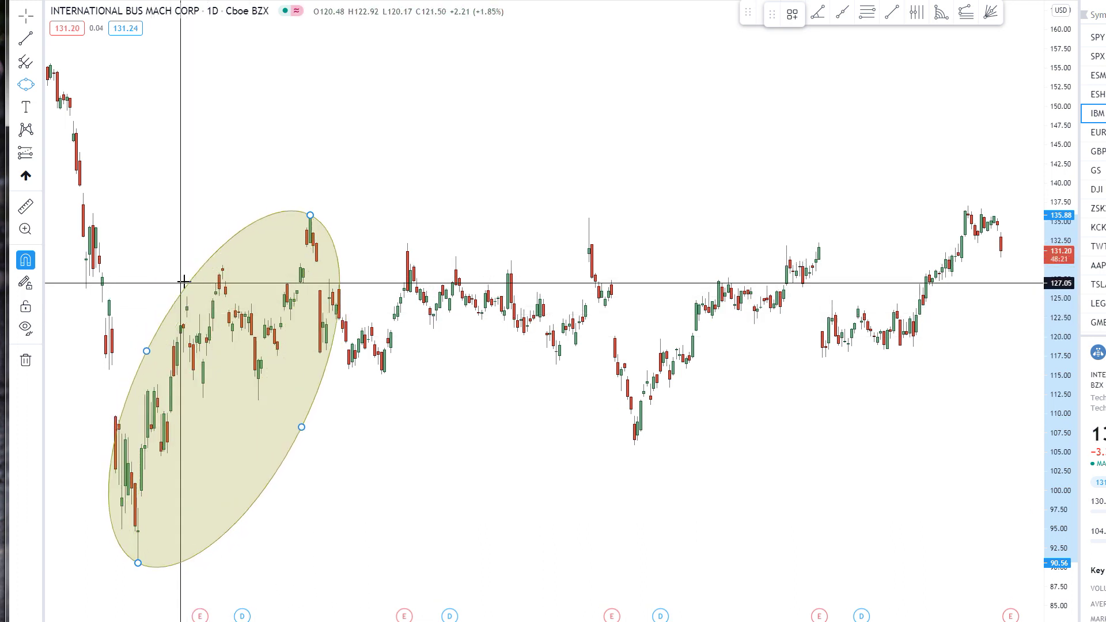
click(214, 232)
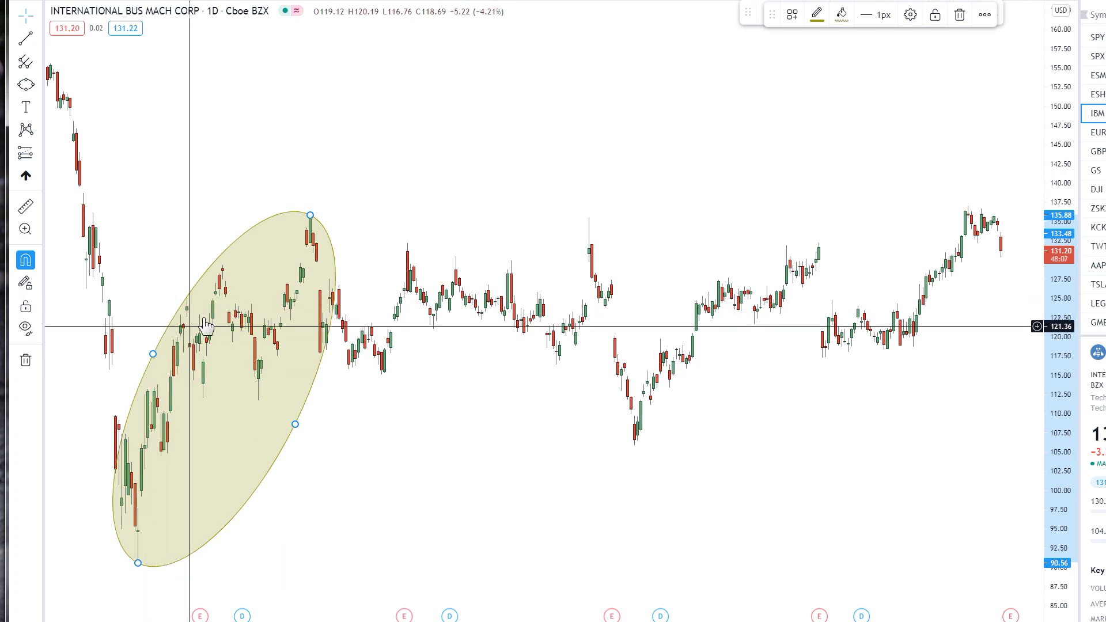
click(433, 528)
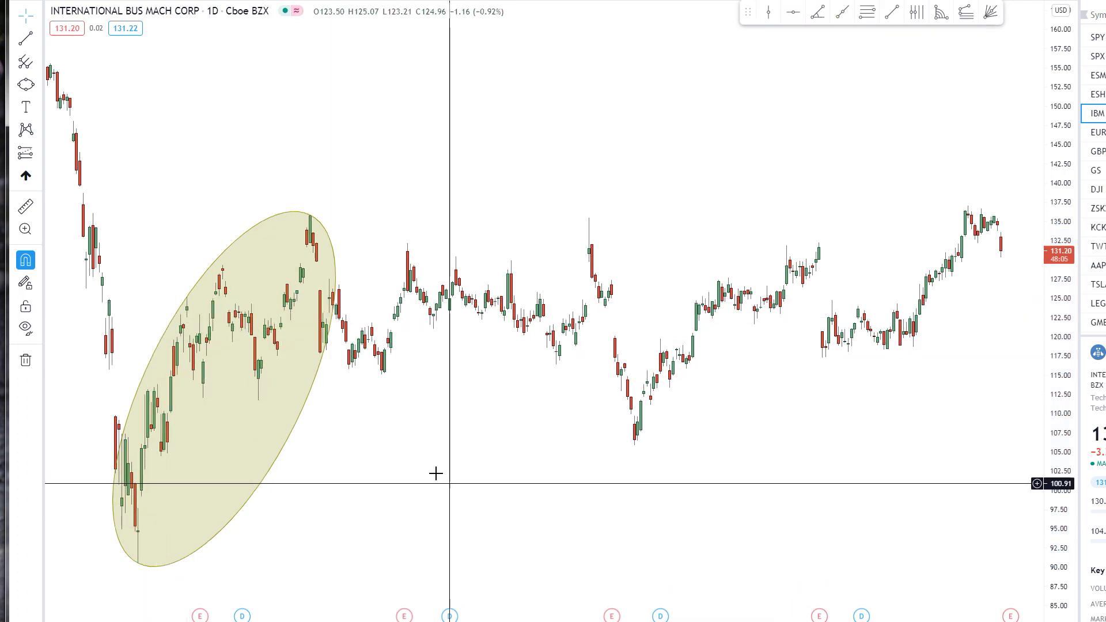
click(336, 98)
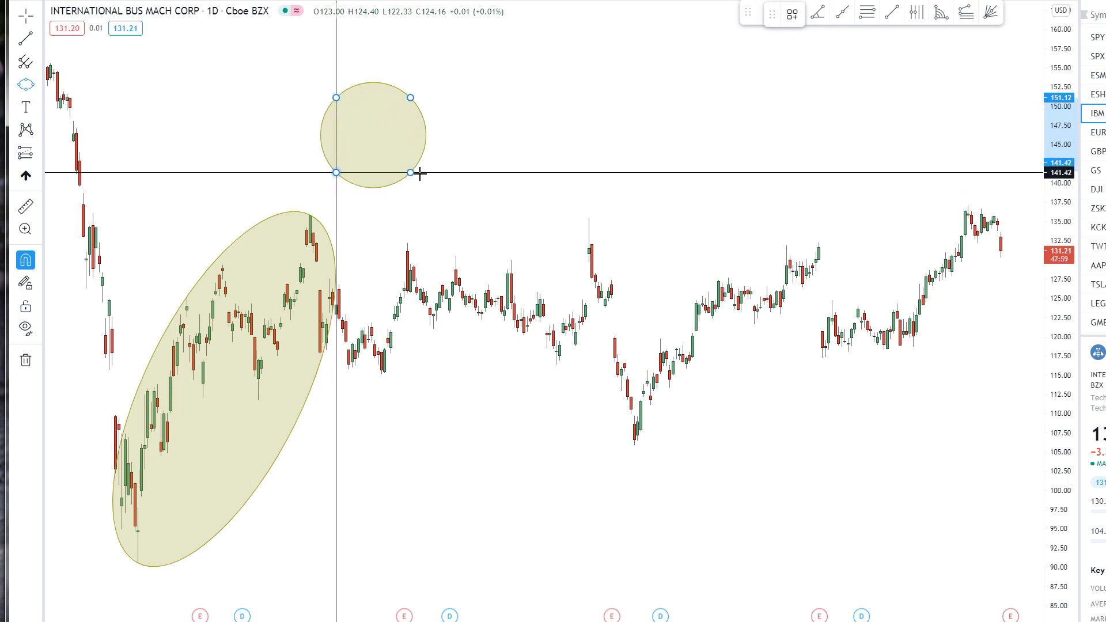
click(388, 187)
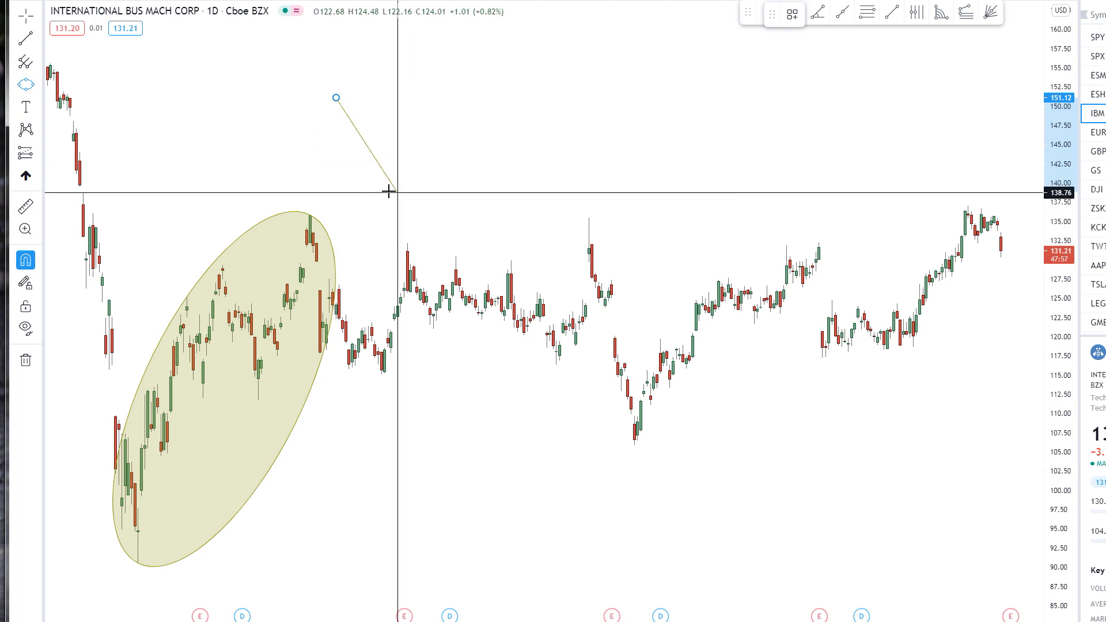
key(Escape)
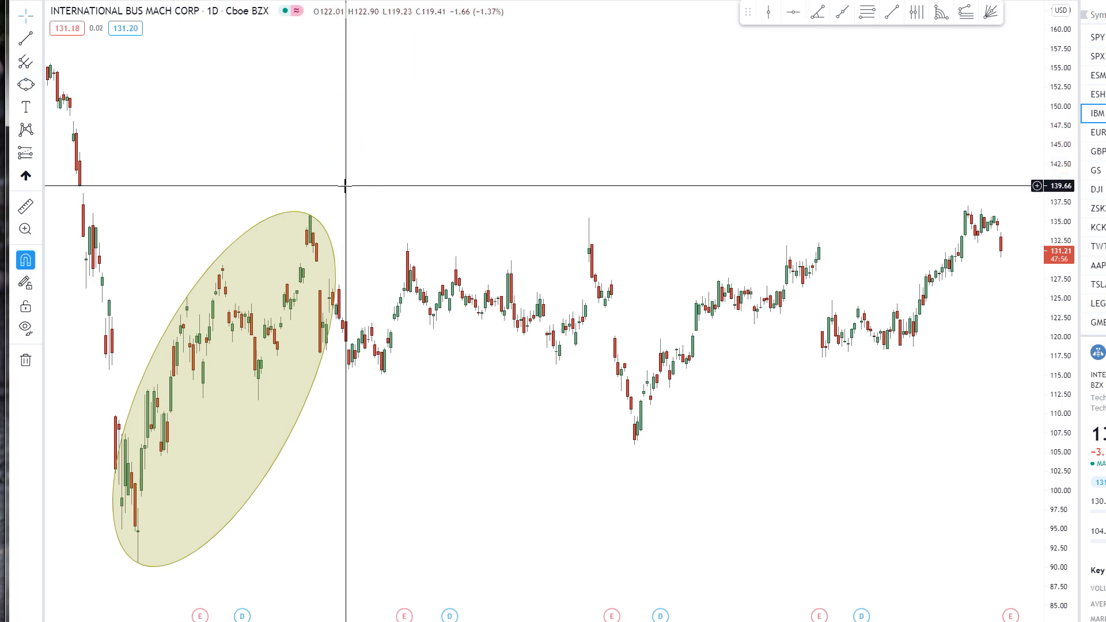
- Draw a circle from the ellipse's upper short-axis point and move it to the middle of the ellipse
click(25, 84)
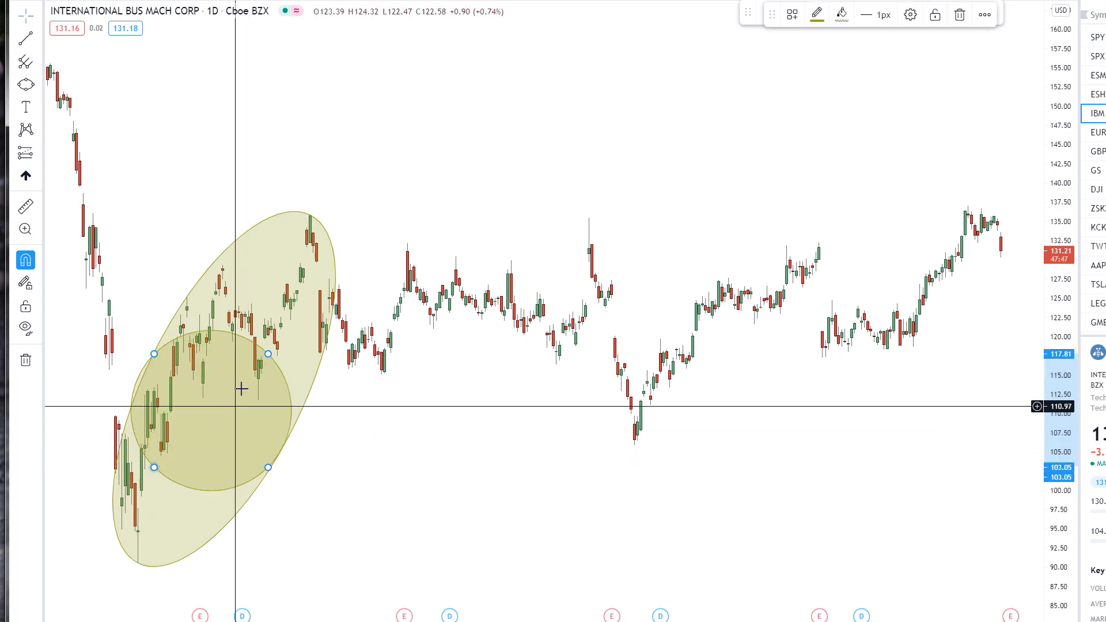
drag(244, 335, 252, 320)
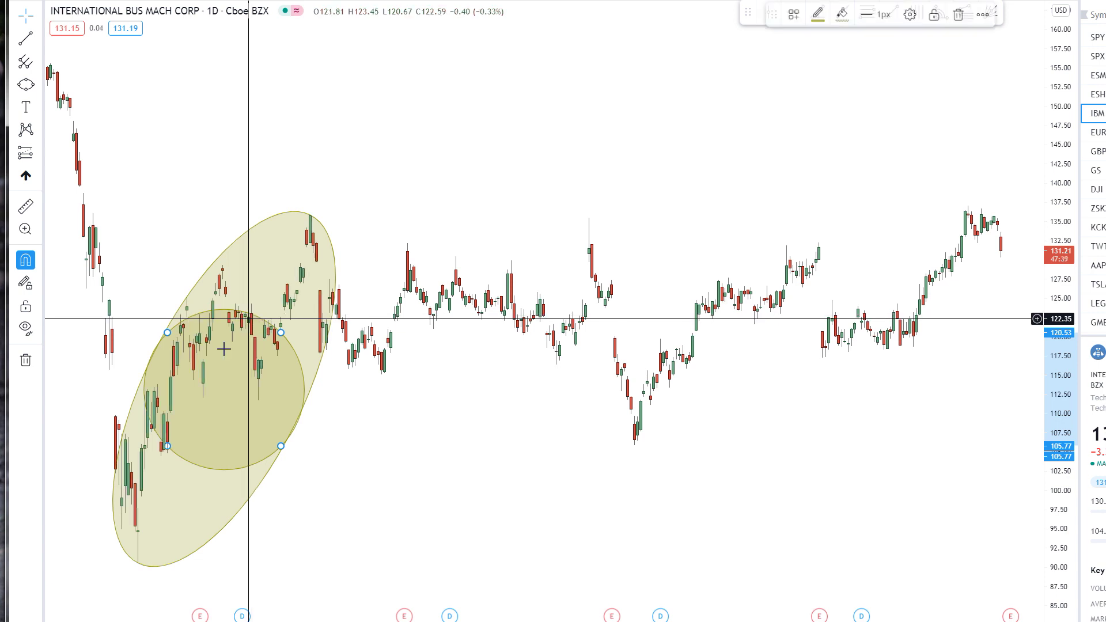
drag(251, 315, 253, 315)
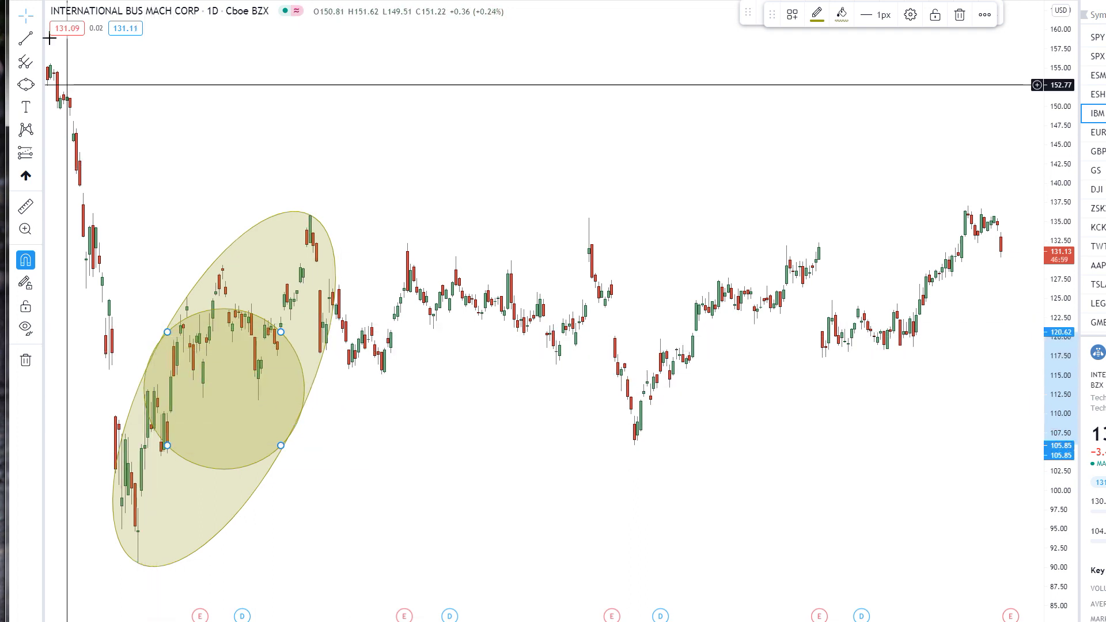
- Delete the circle inside the ellipse
click(26, 40)
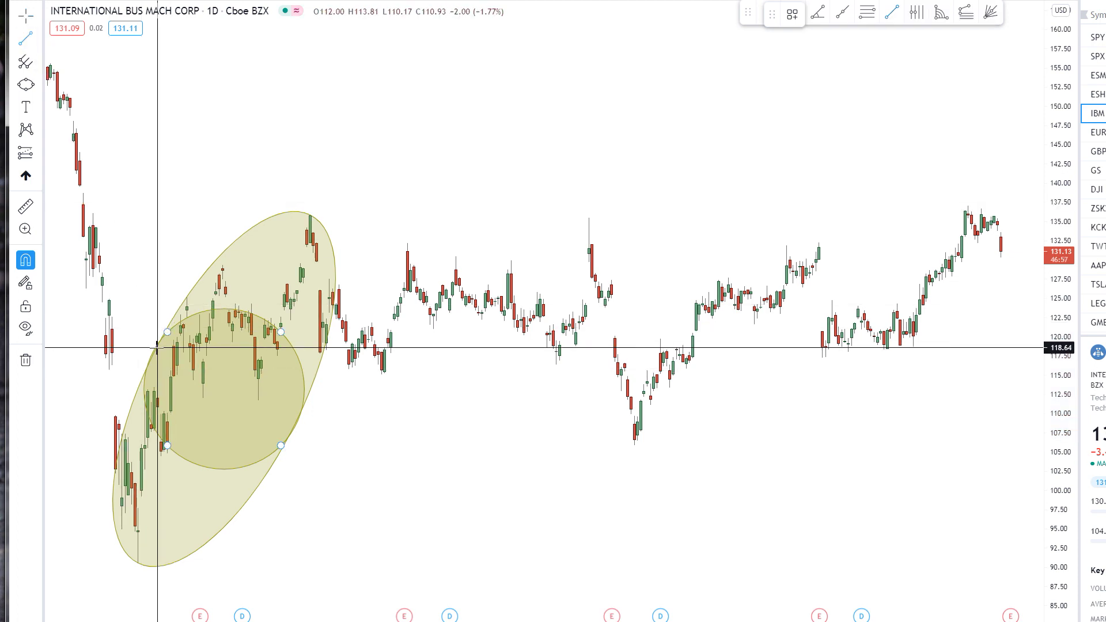
key(Escape)
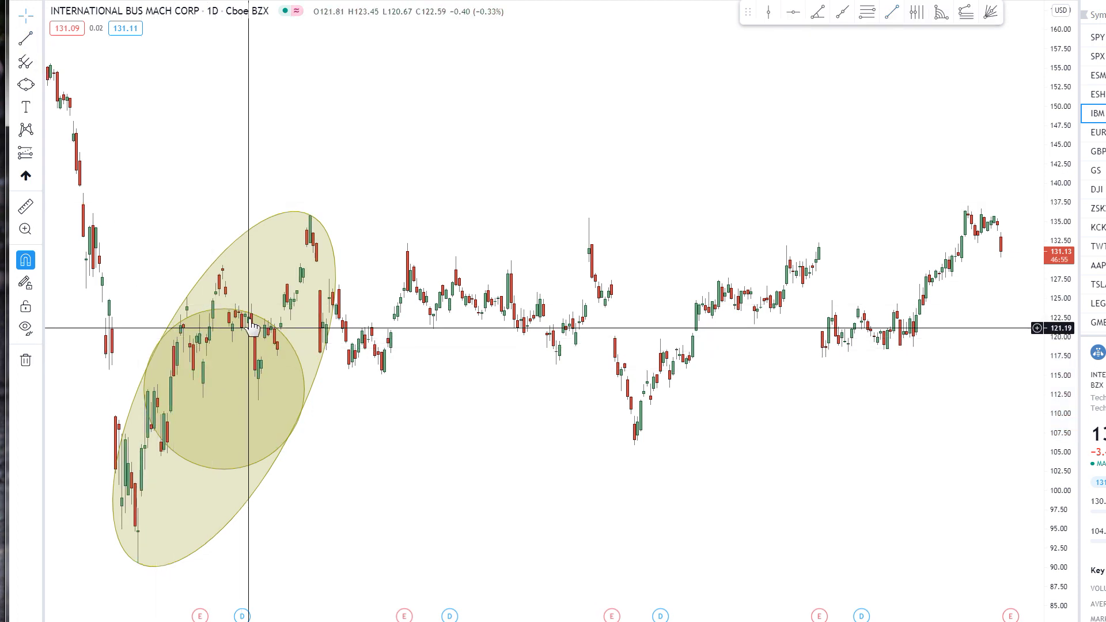
click(253, 324)
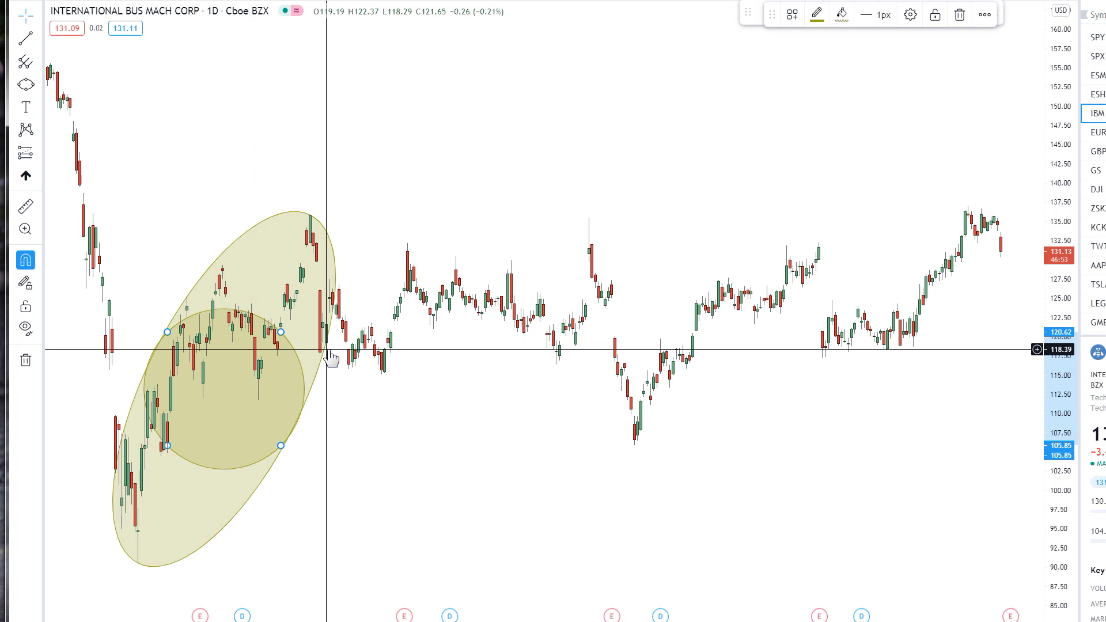
key(Delete)
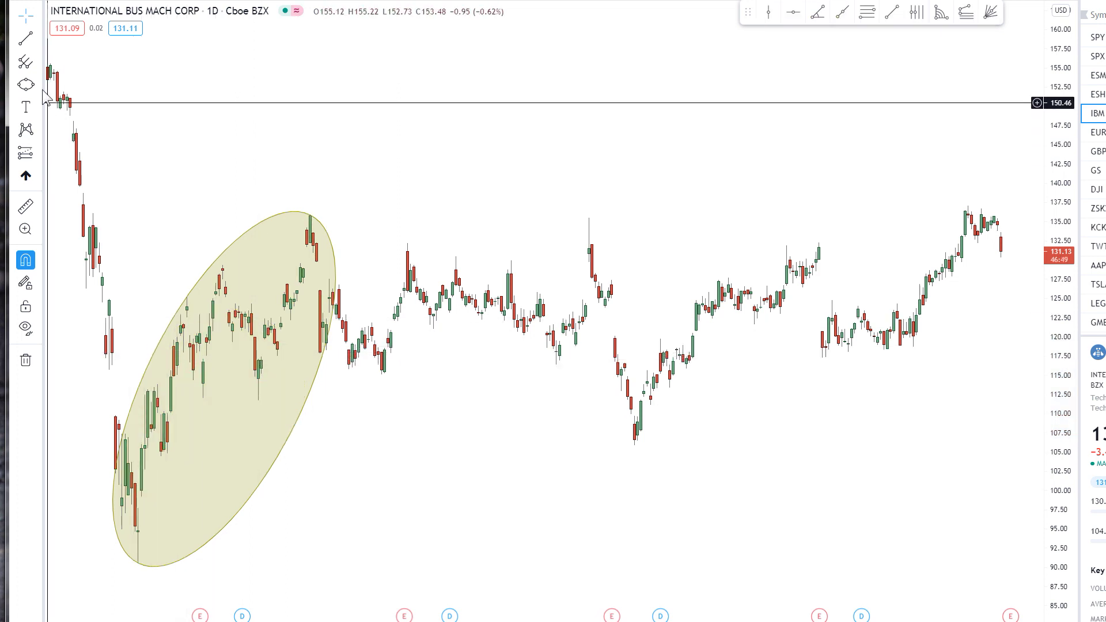
- Draw a trend line across the ellipse's short axis, from 117.90 on its upper edge to 108.74 on its lower edge
click(26, 38)
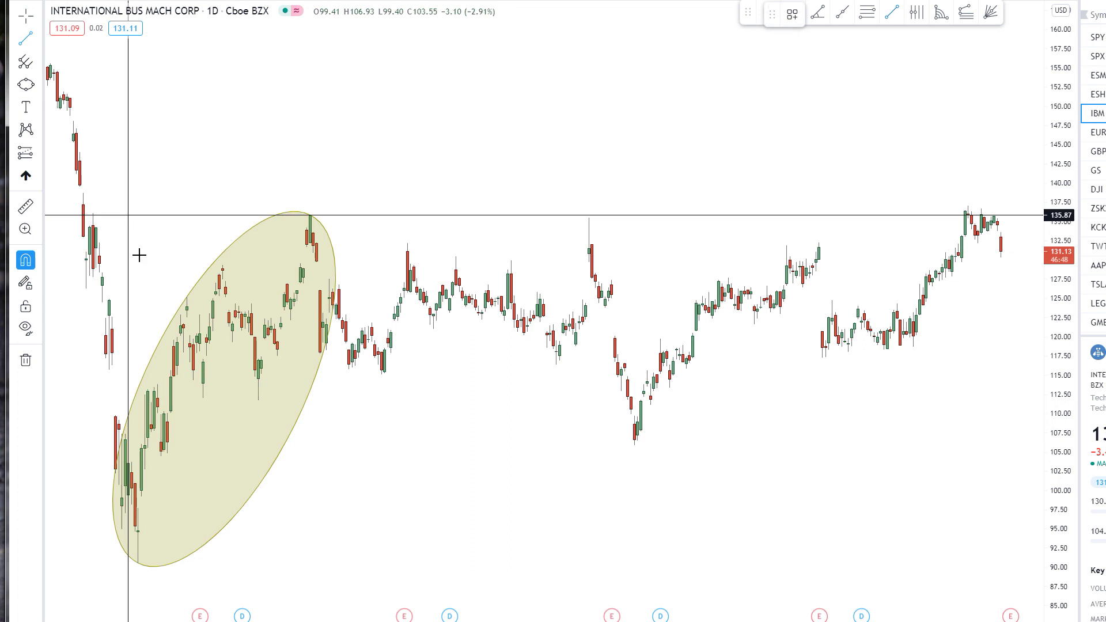
click(152, 354)
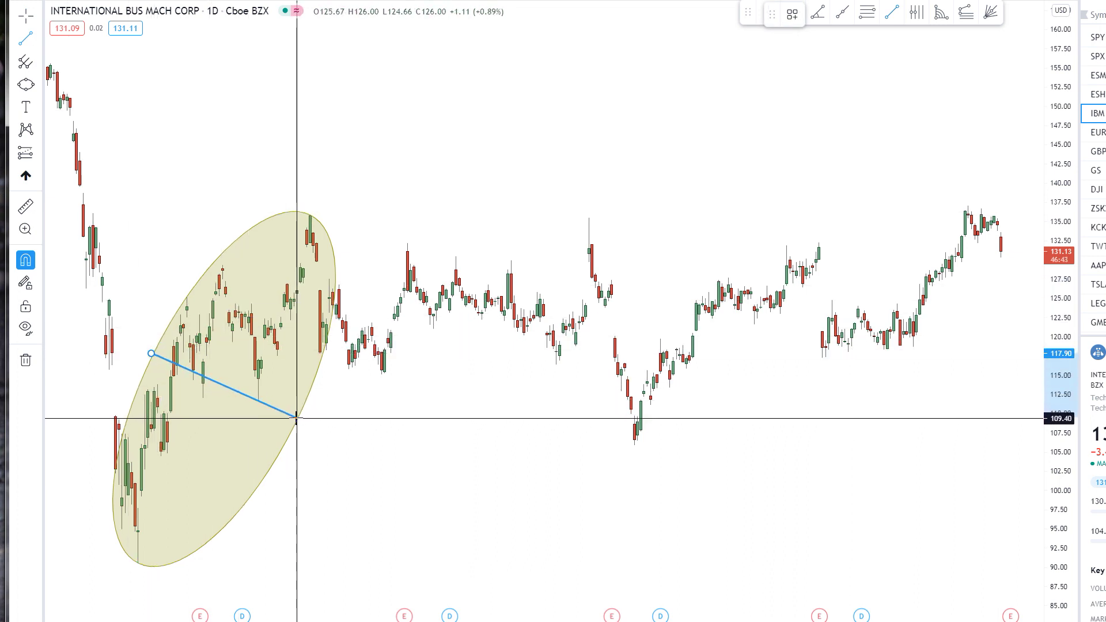
click(294, 424)
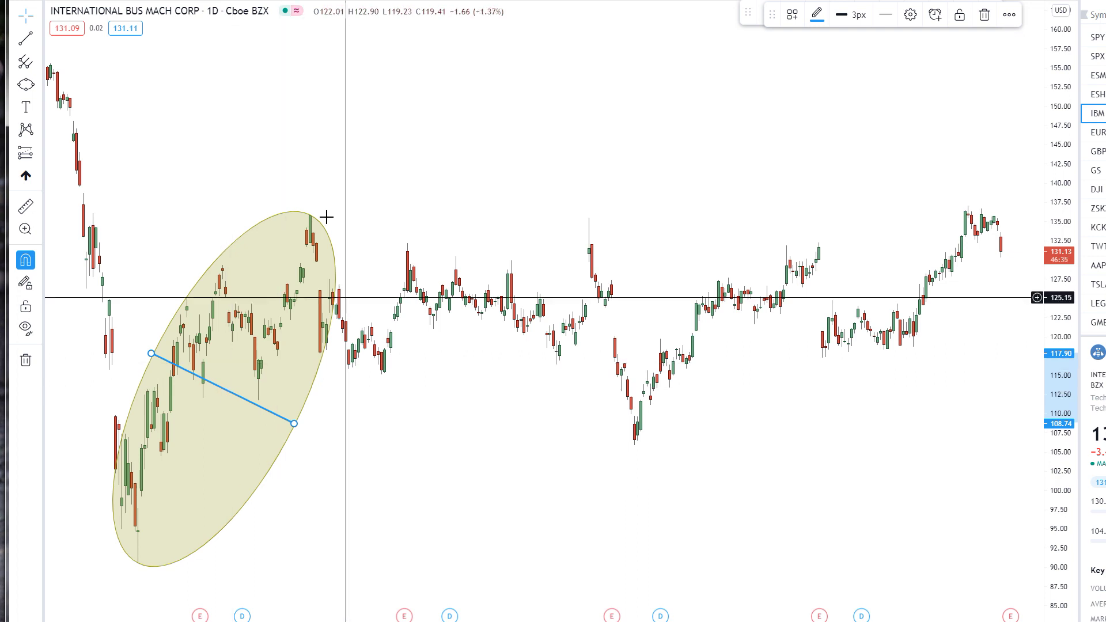
- Draw a trend line along the ellipse's long axis, from the 90.56 low to the 135.88 swing high
key(alt+t)
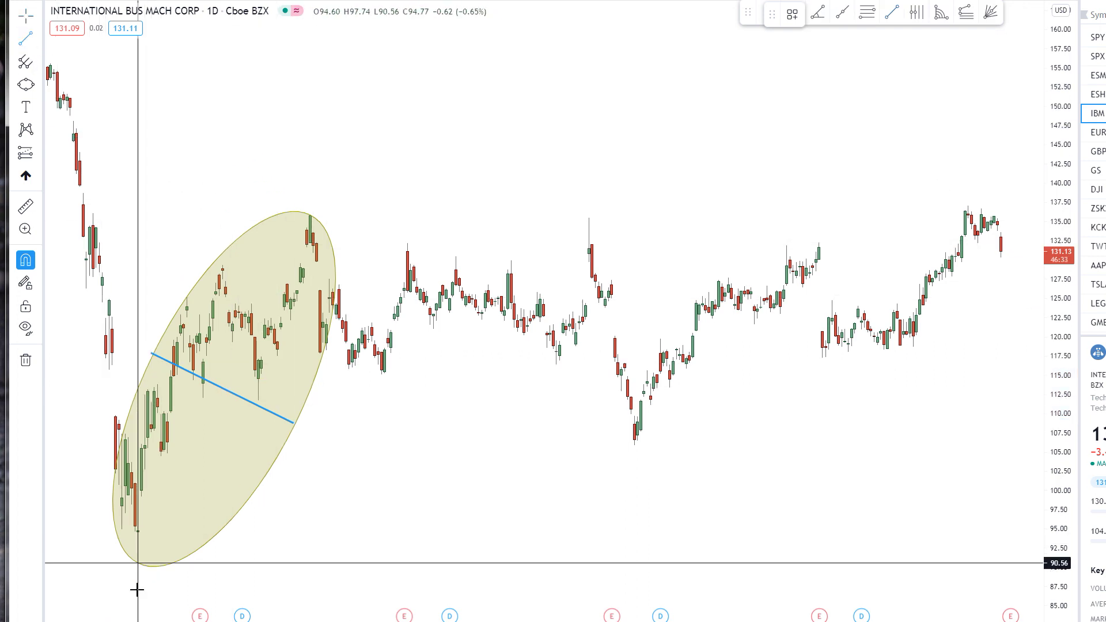
click(138, 563)
click(310, 215)
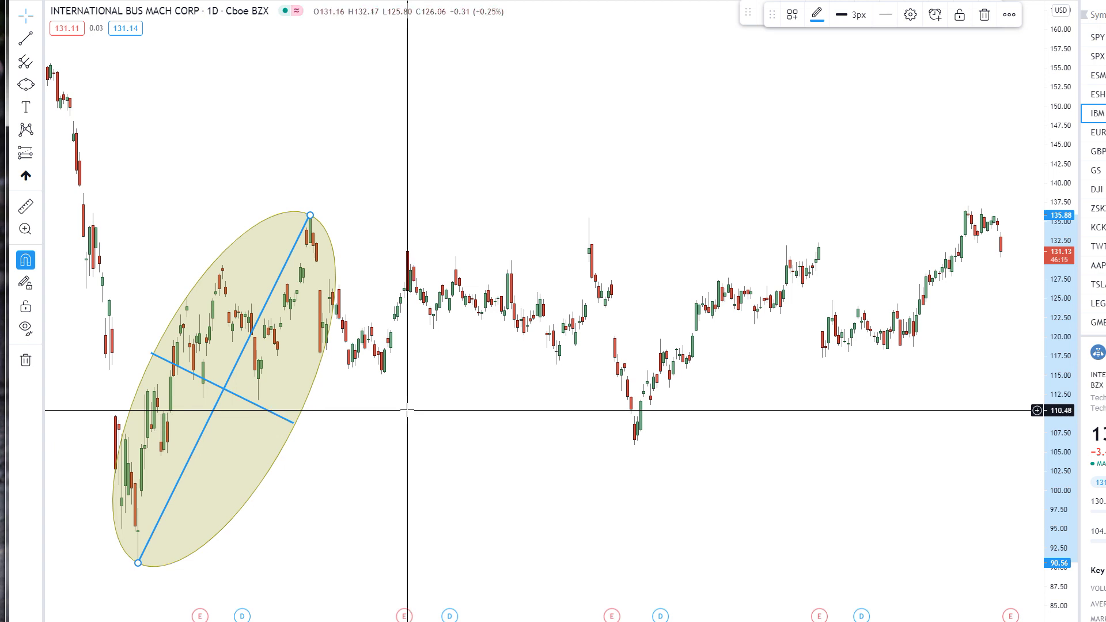
right_click(407, 410)
key(Escape)
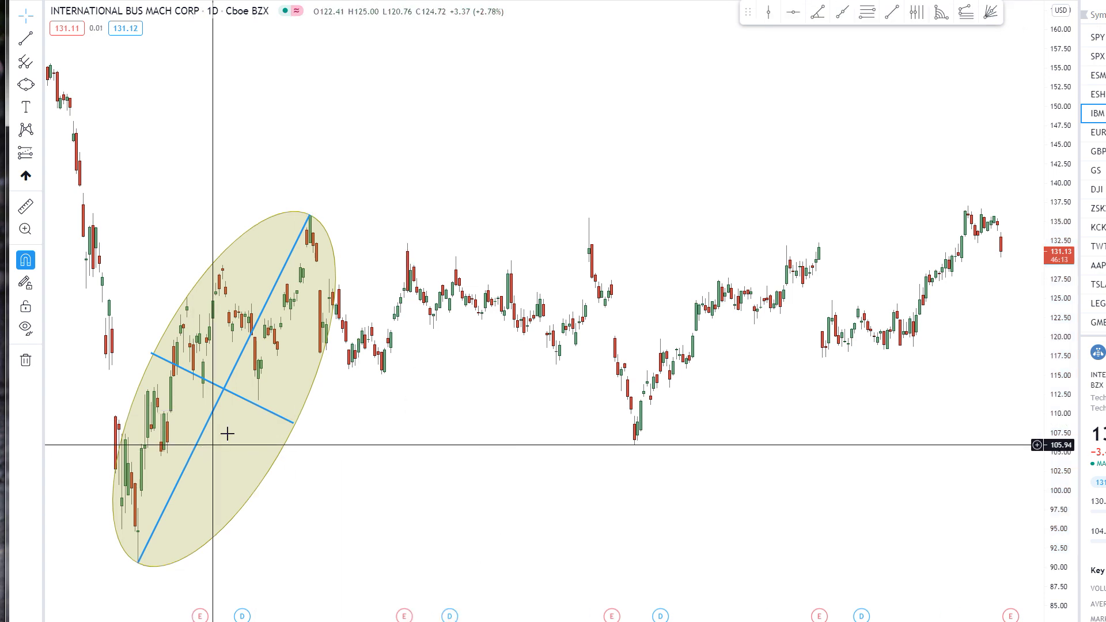
- Delete the short-axis and long-axis trend lines inside the ellipse
click(247, 400)
key(Delete)
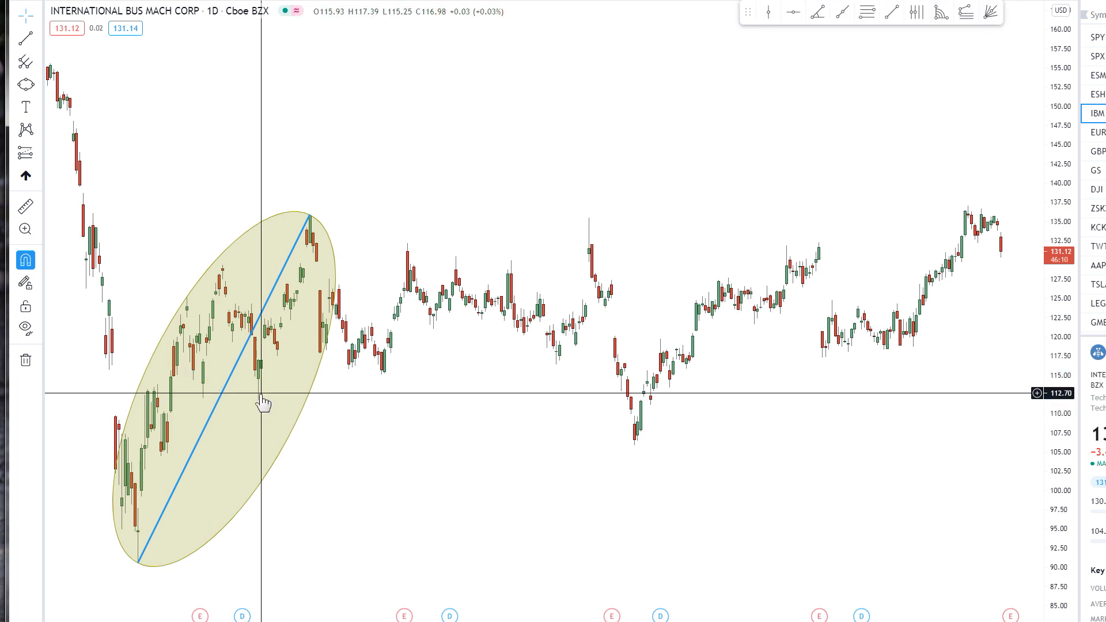
click(222, 399)
key(Delete)
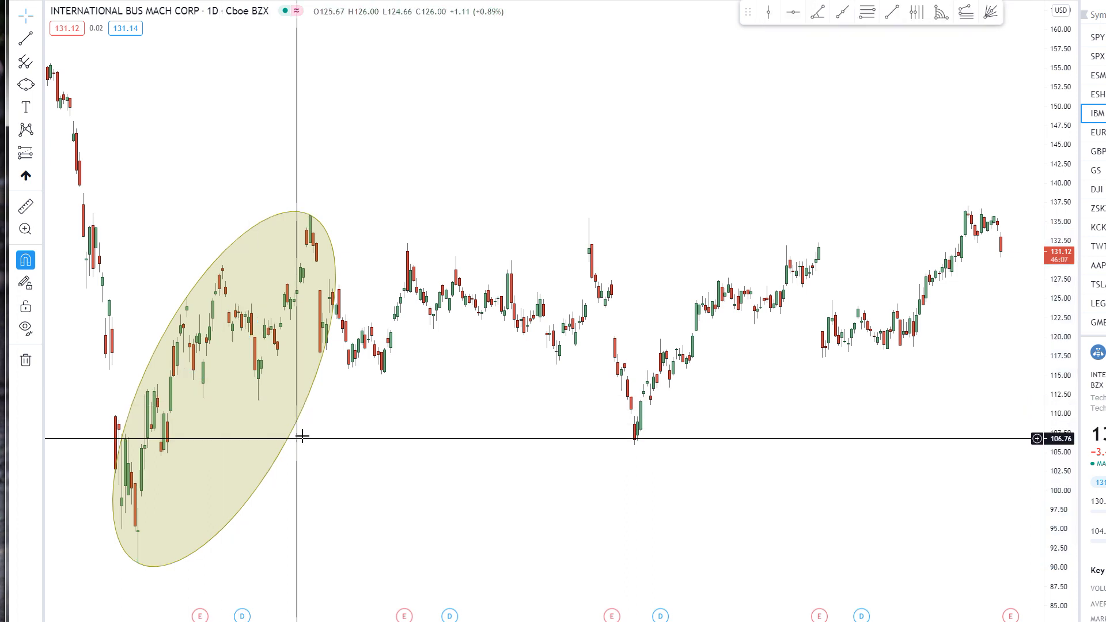
- Clone the ellipse and move the copy to the right until their edges touch, its long axis running from about 86.35 to 131.67
click(295, 429)
right_click(296, 432)
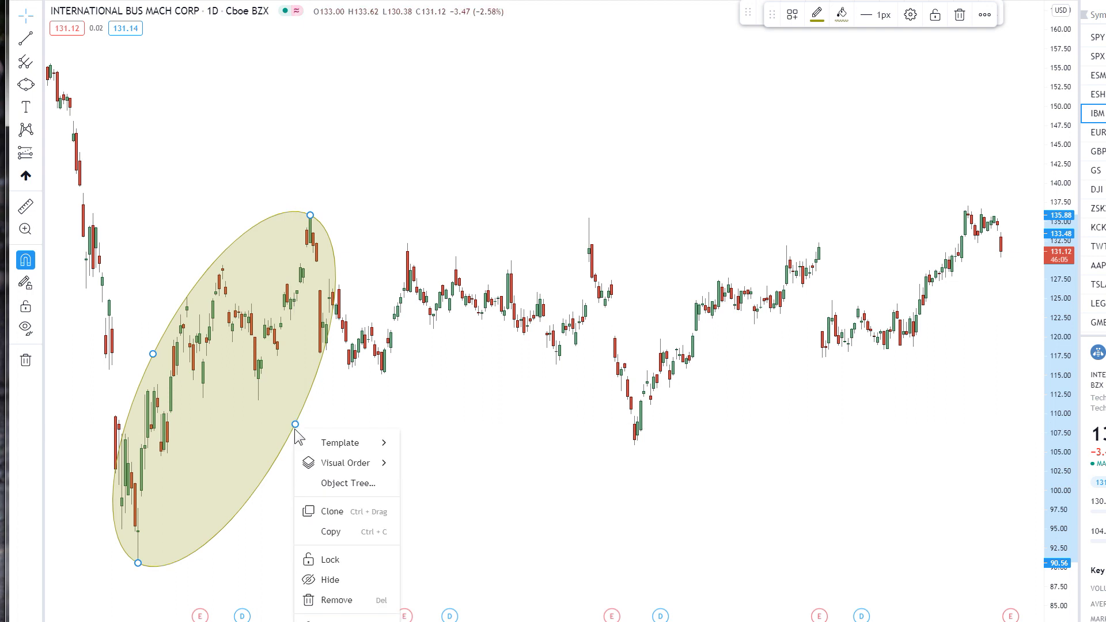
click(337, 512)
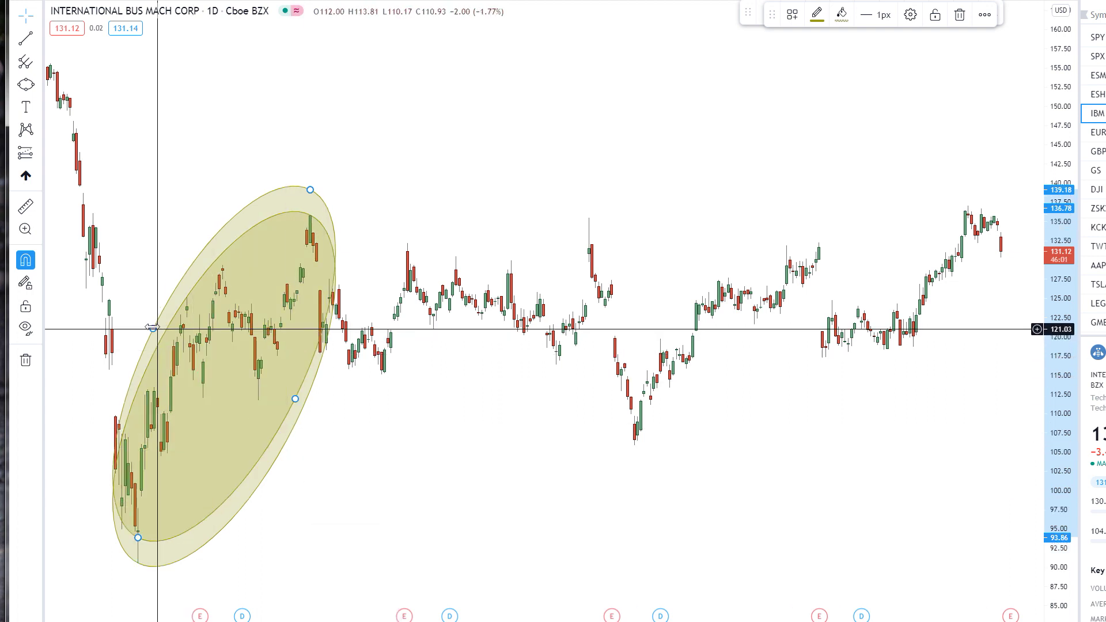
mouse_move(143, 354)
mouse_down()
mouse_move(299, 400)
mouse_move(301, 438)
mouse_move(291, 433)
mouse_move(301, 407)
mouse_up()
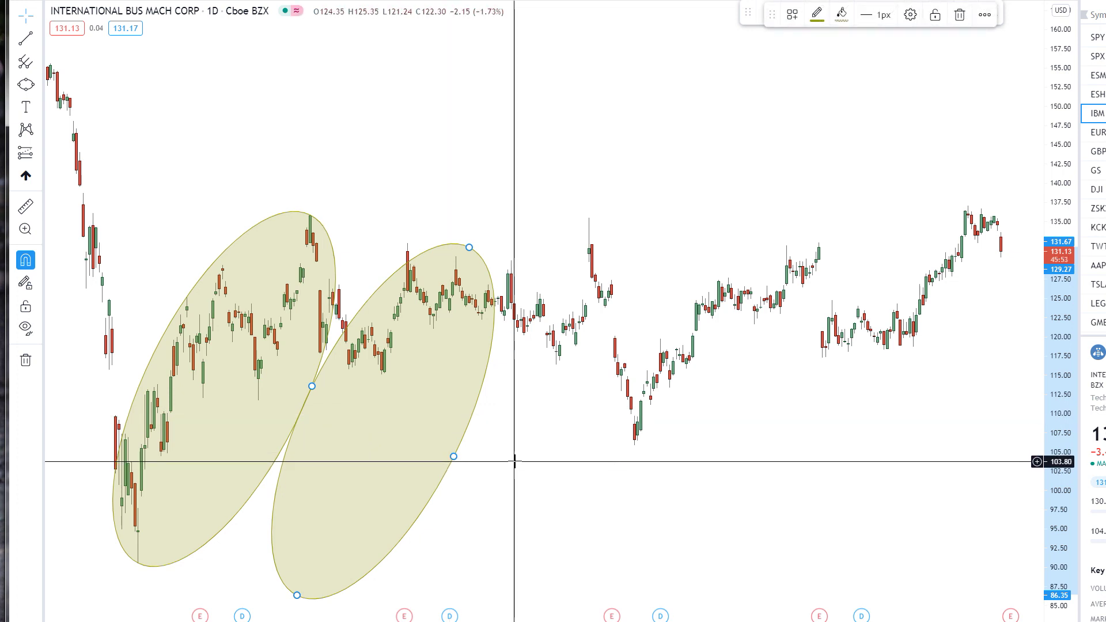